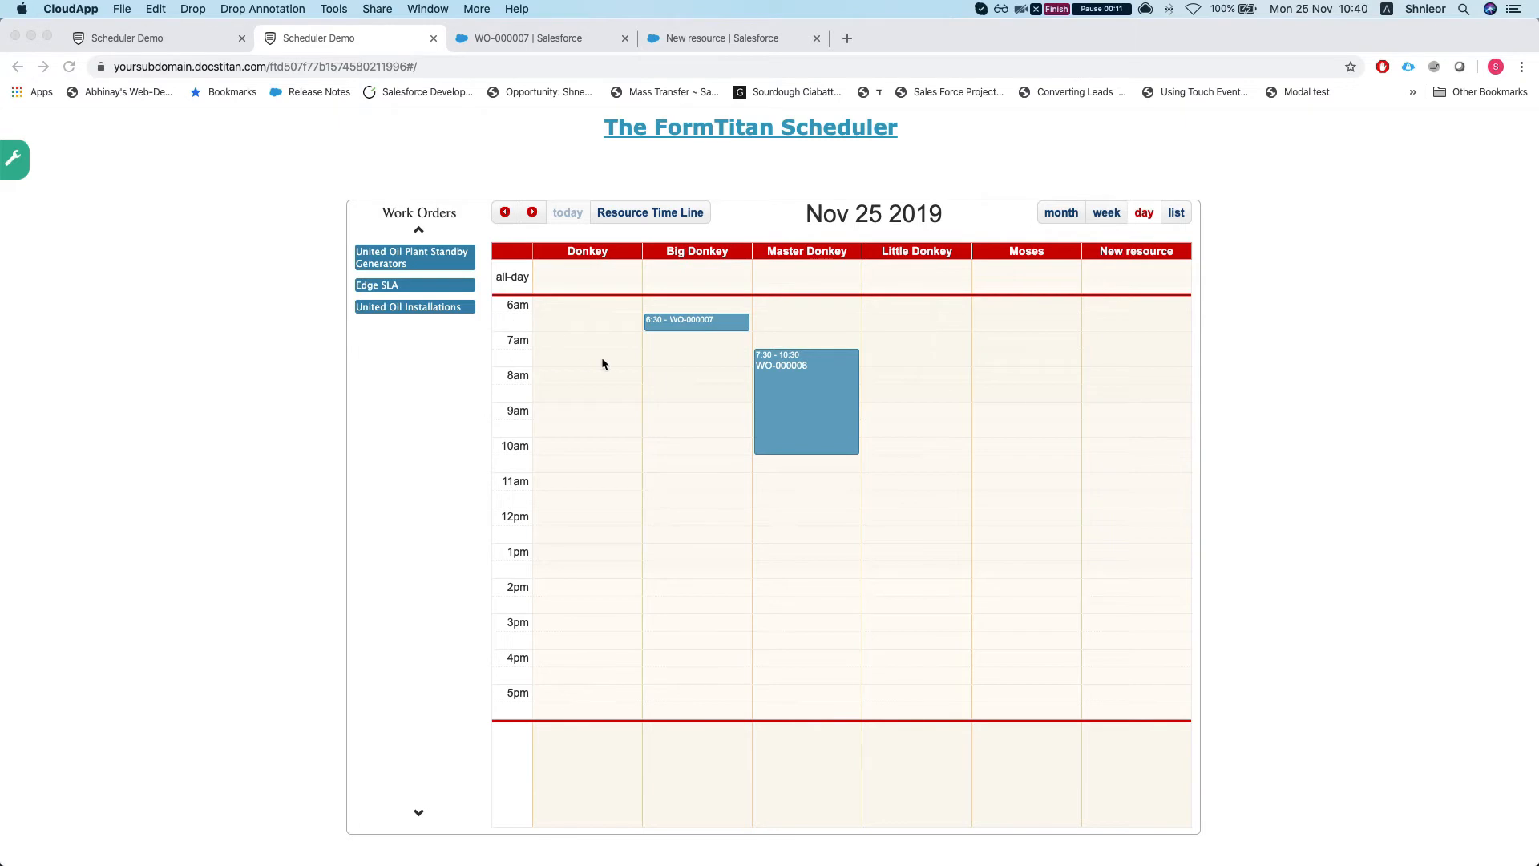
Step: Switch the scheduler calendar to the resource timeline view
scroll(473, 341, down, 1)
scroll(449, 320, up, 3)
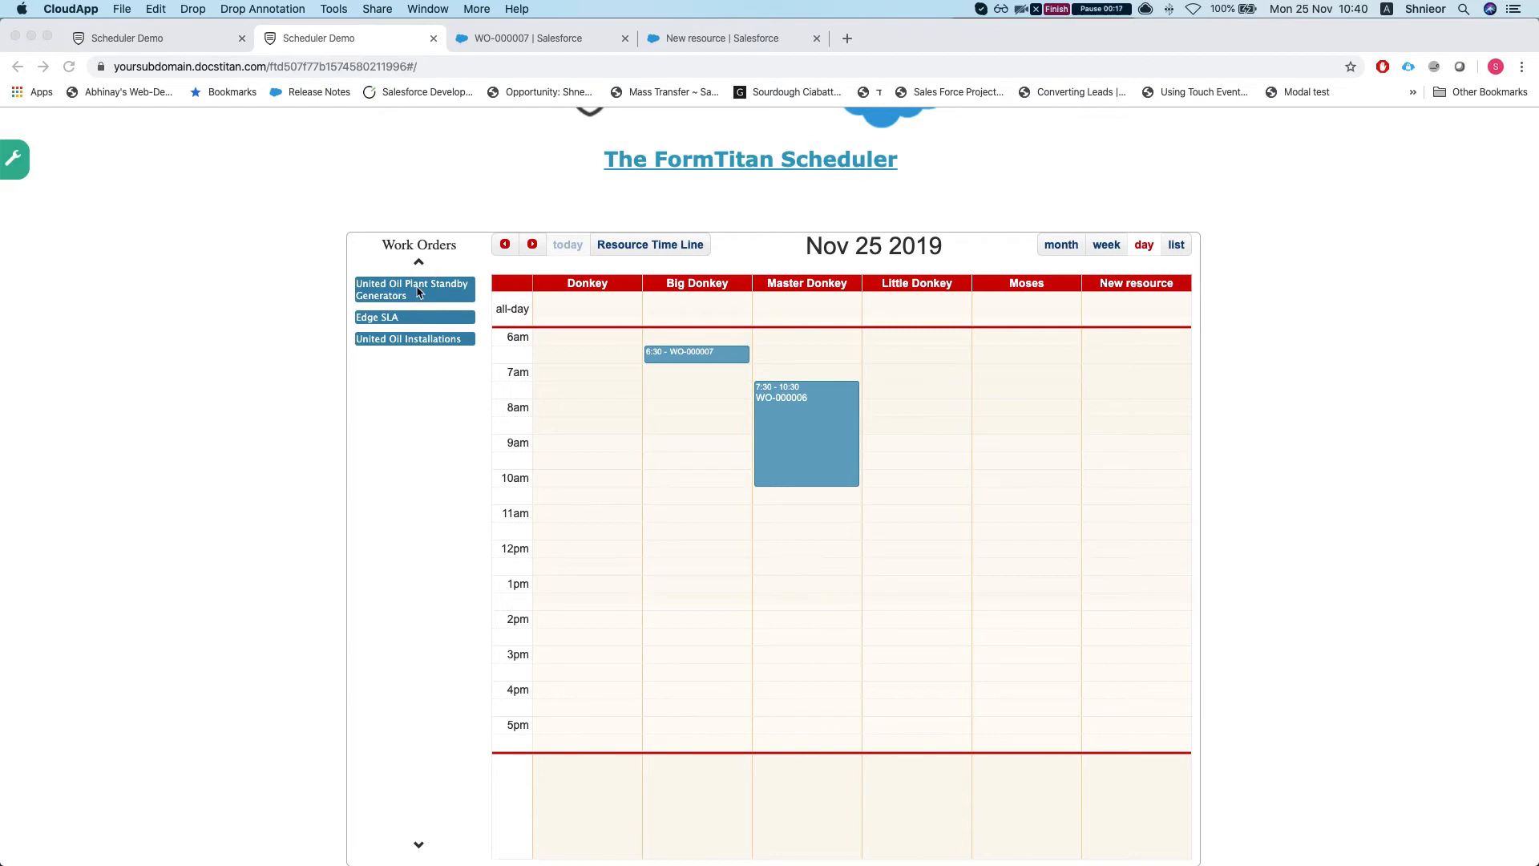
click(405, 346)
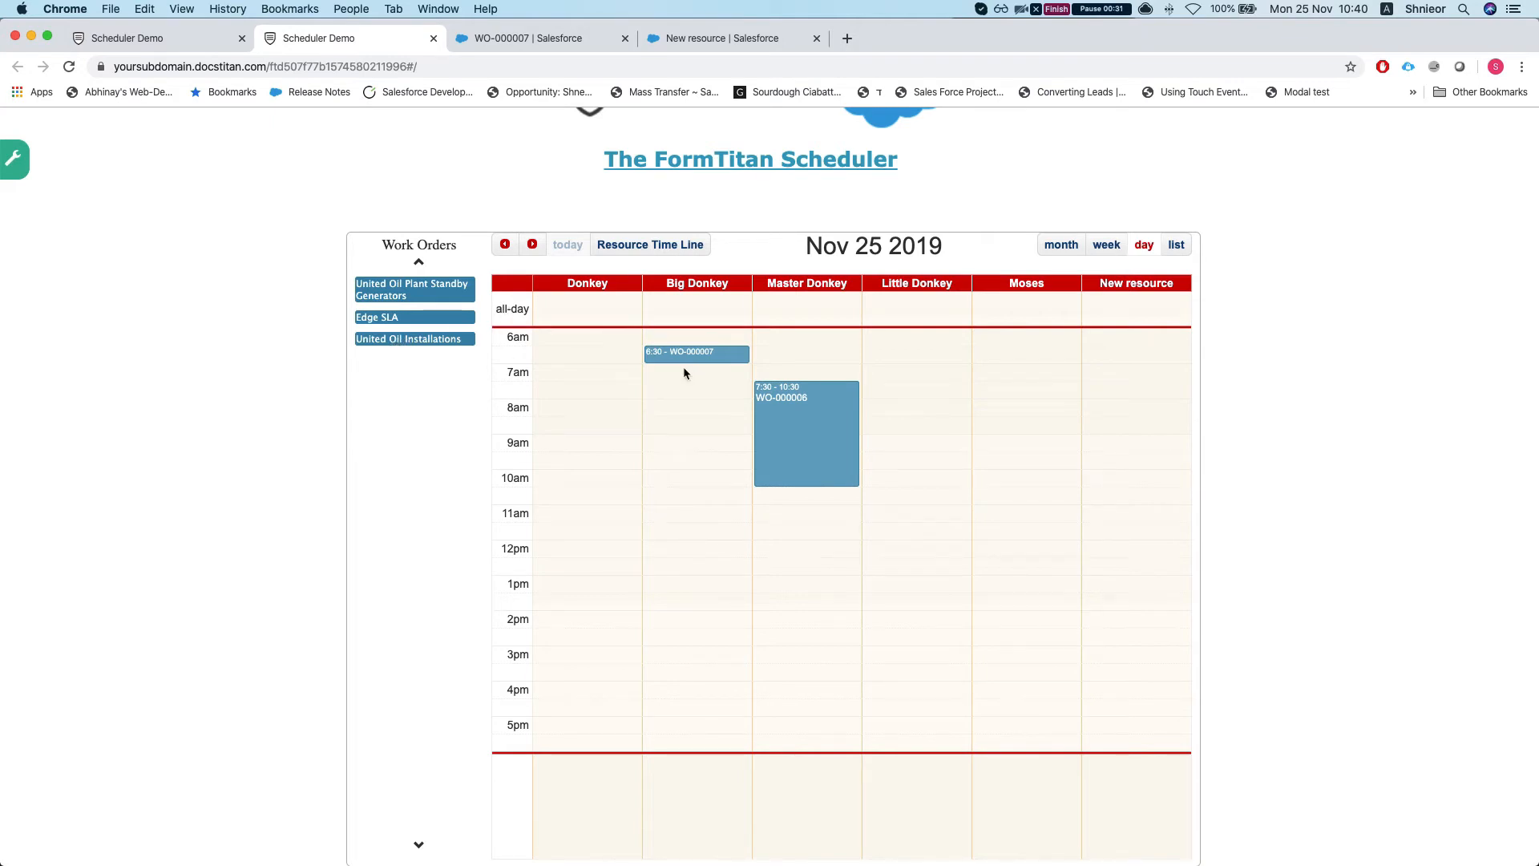
scroll(682, 368, down, 3)
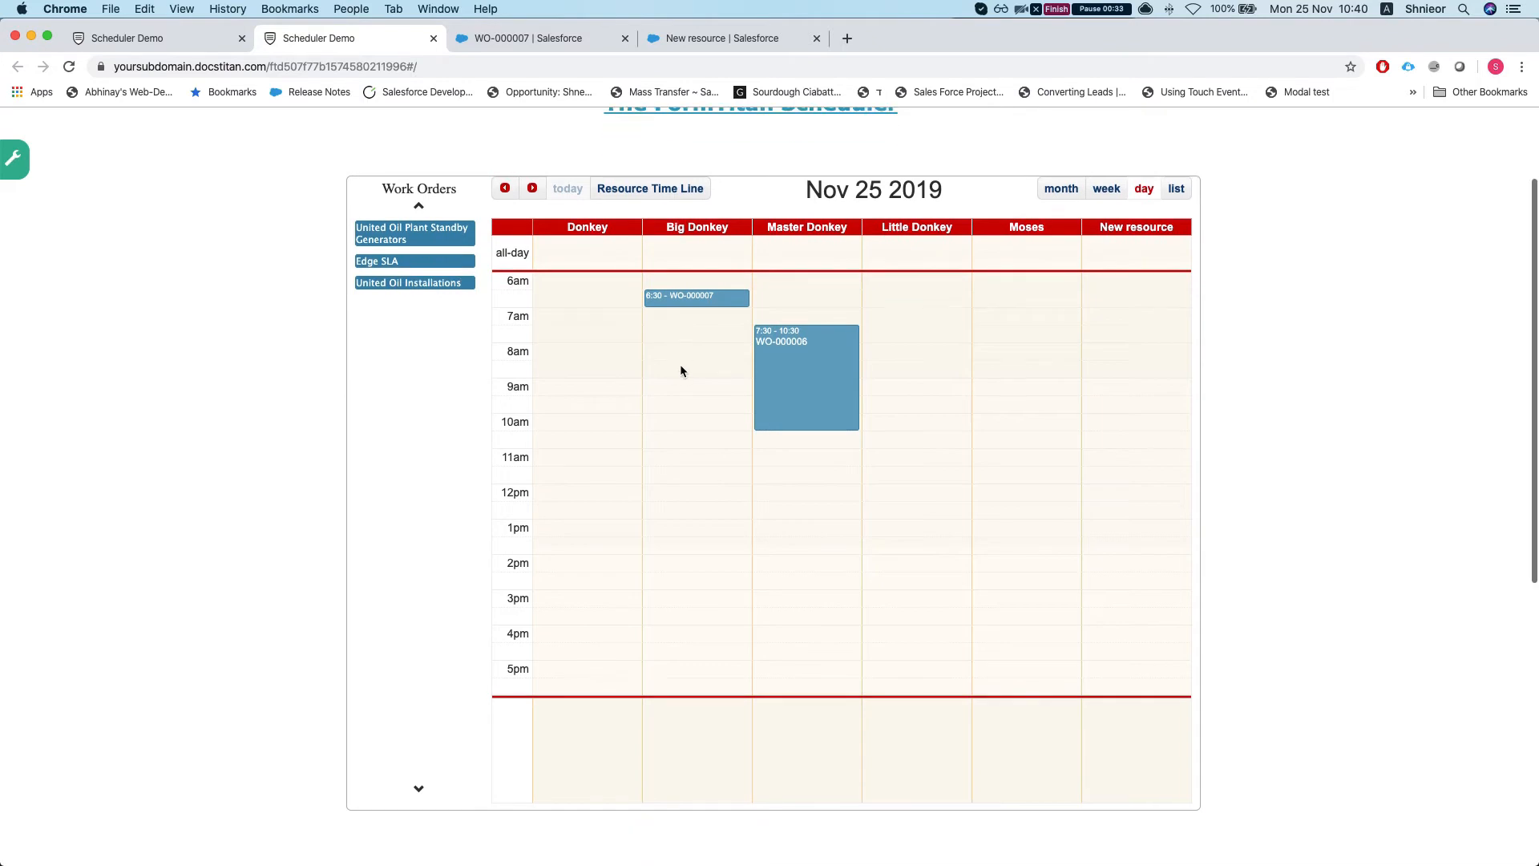
scroll(668, 314, up, 2)
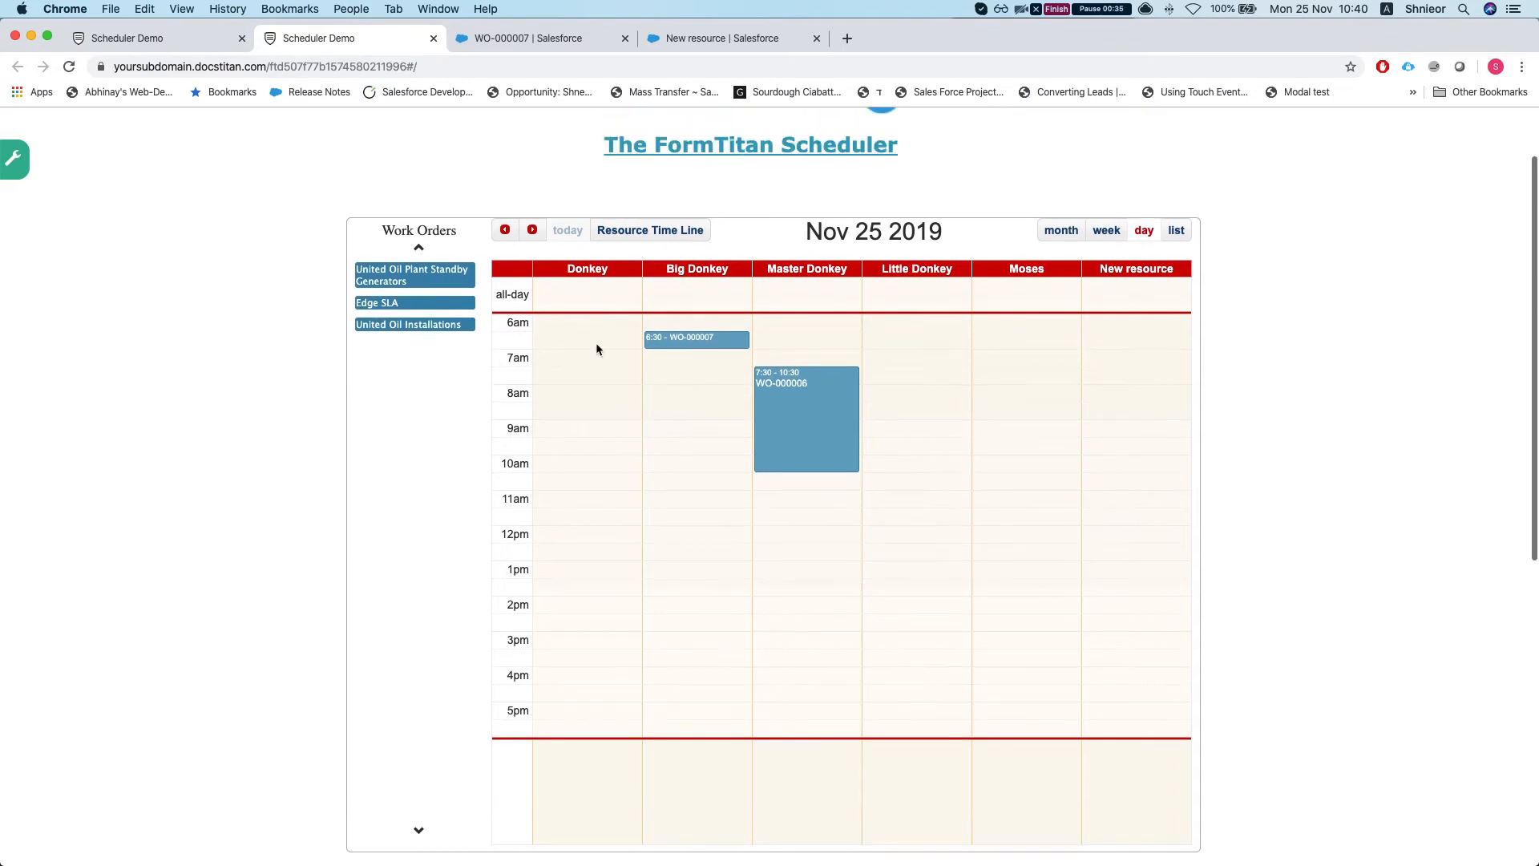
scroll(670, 381, down, 1)
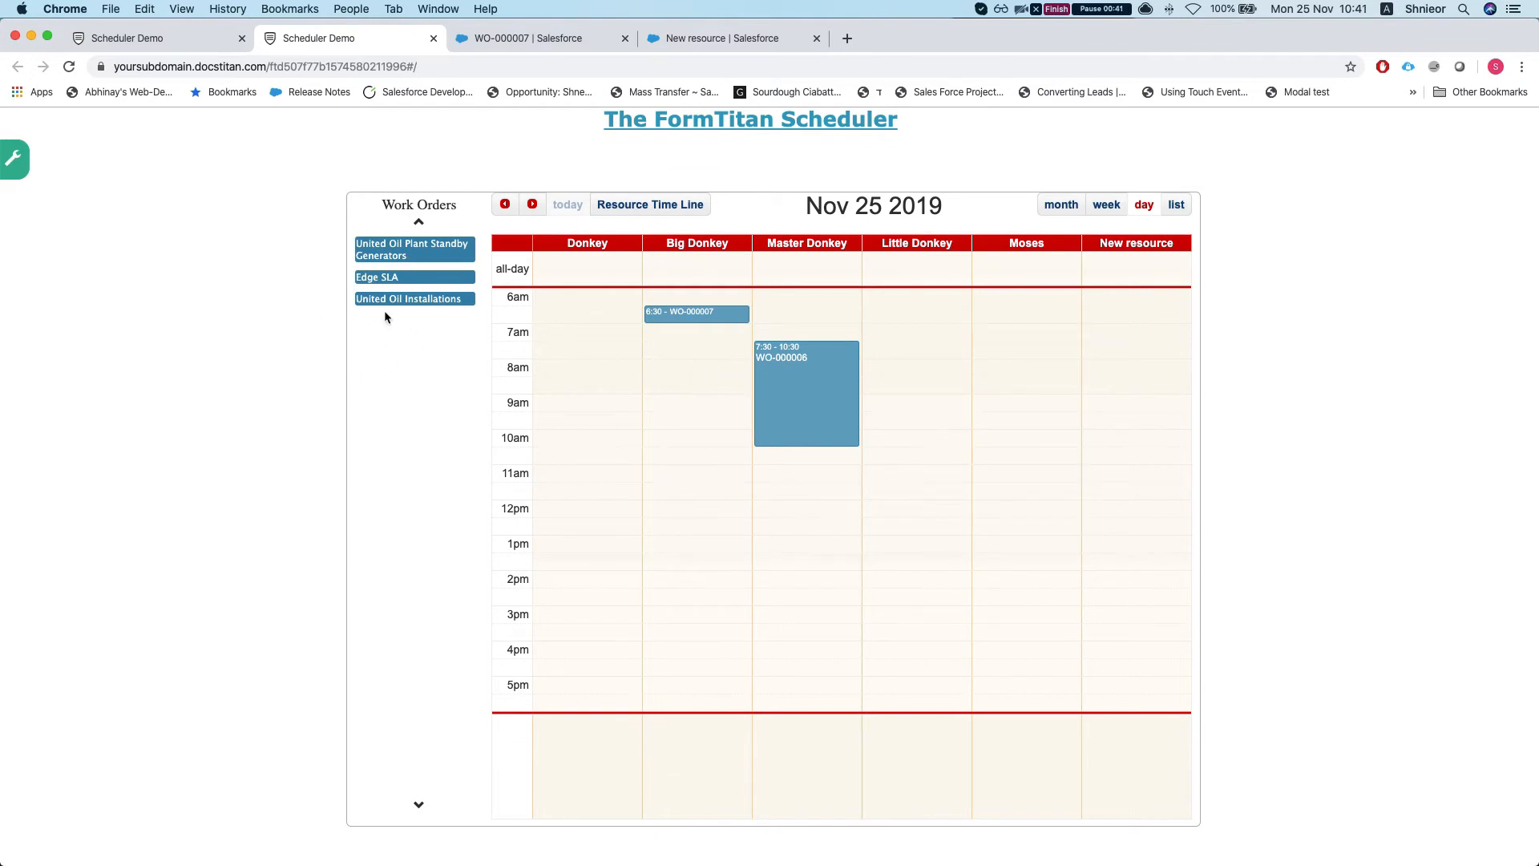
click(601, 205)
Step: Drag work order WO-000006 (7:30–10:30) from Master Donkey into the Big Donkey column
click(736, 376)
drag(736, 379, 695, 385)
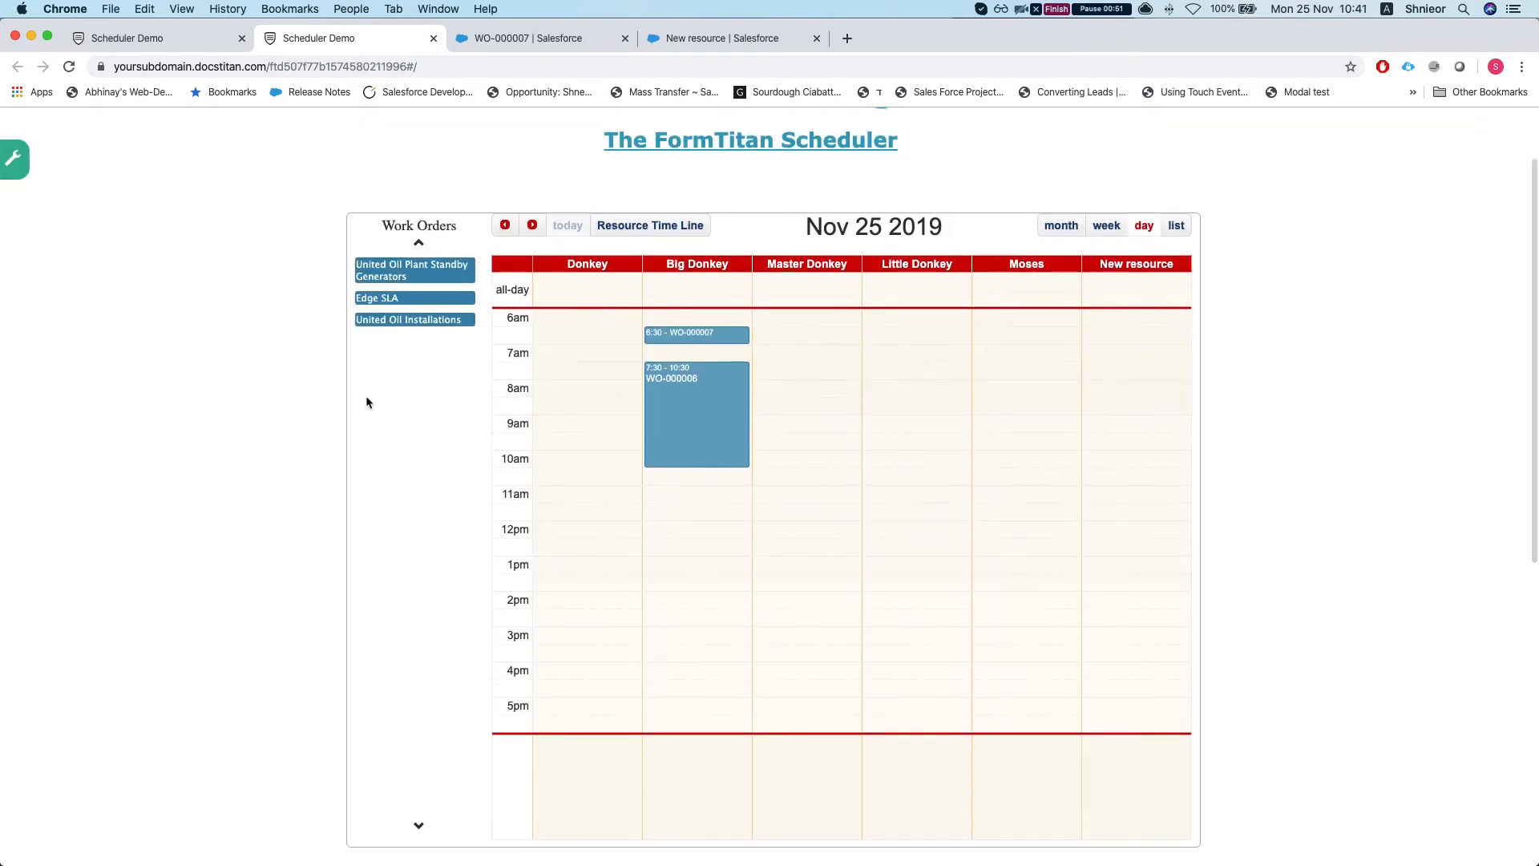
scroll(366, 396, down, 2)
scroll(366, 396, up, 1)
Step: Open the calendar element's configuration in the form builder and cancel without changes
click(140, 46)
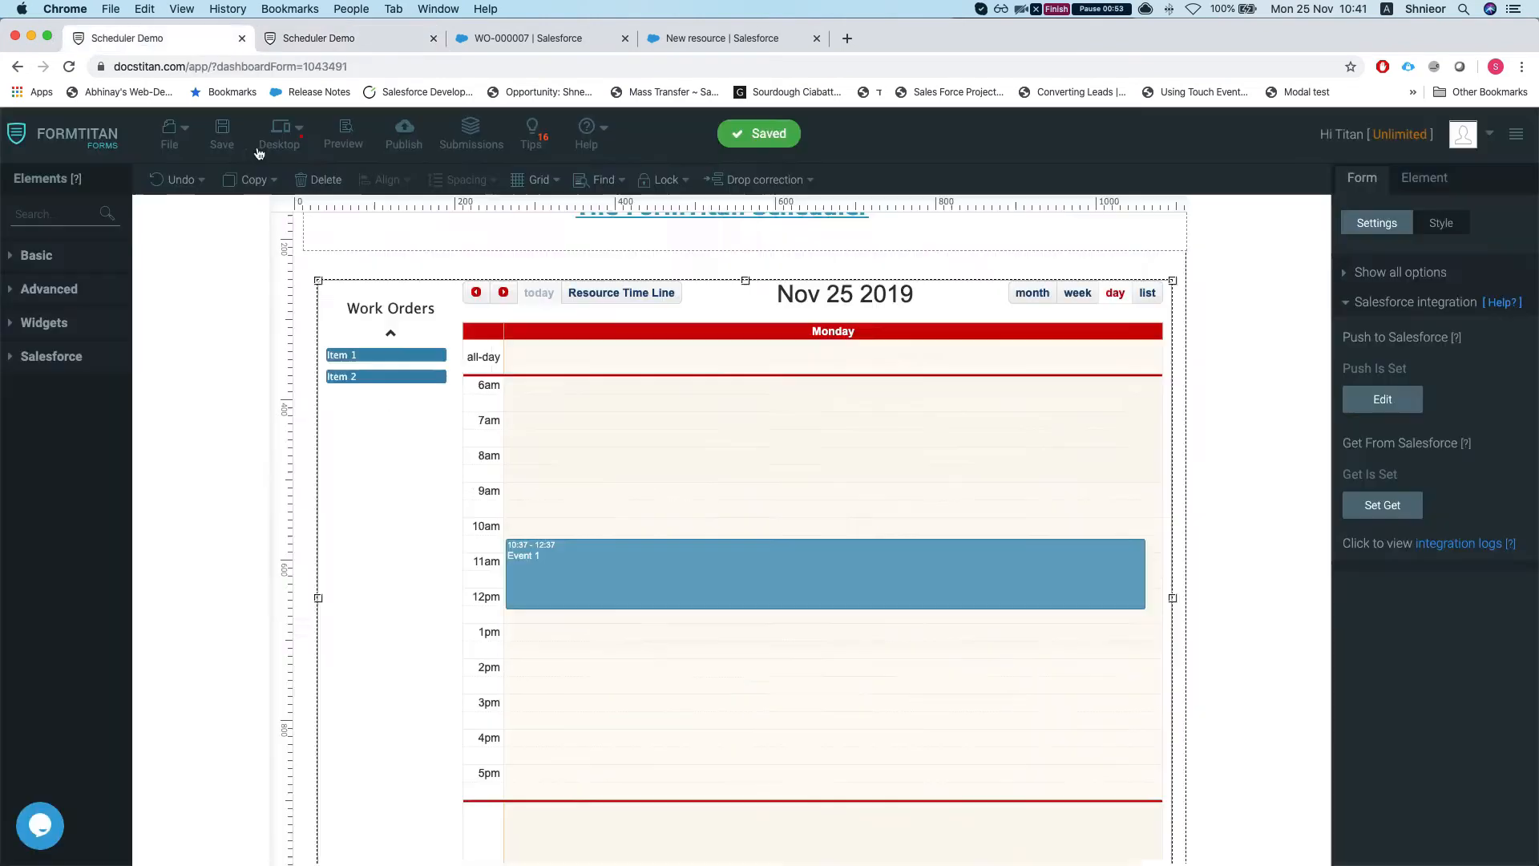
scroll(935, 403, down, 2)
scroll(935, 403, up, 2)
scroll(753, 470, down, 1)
scroll(720, 403, down, 1)
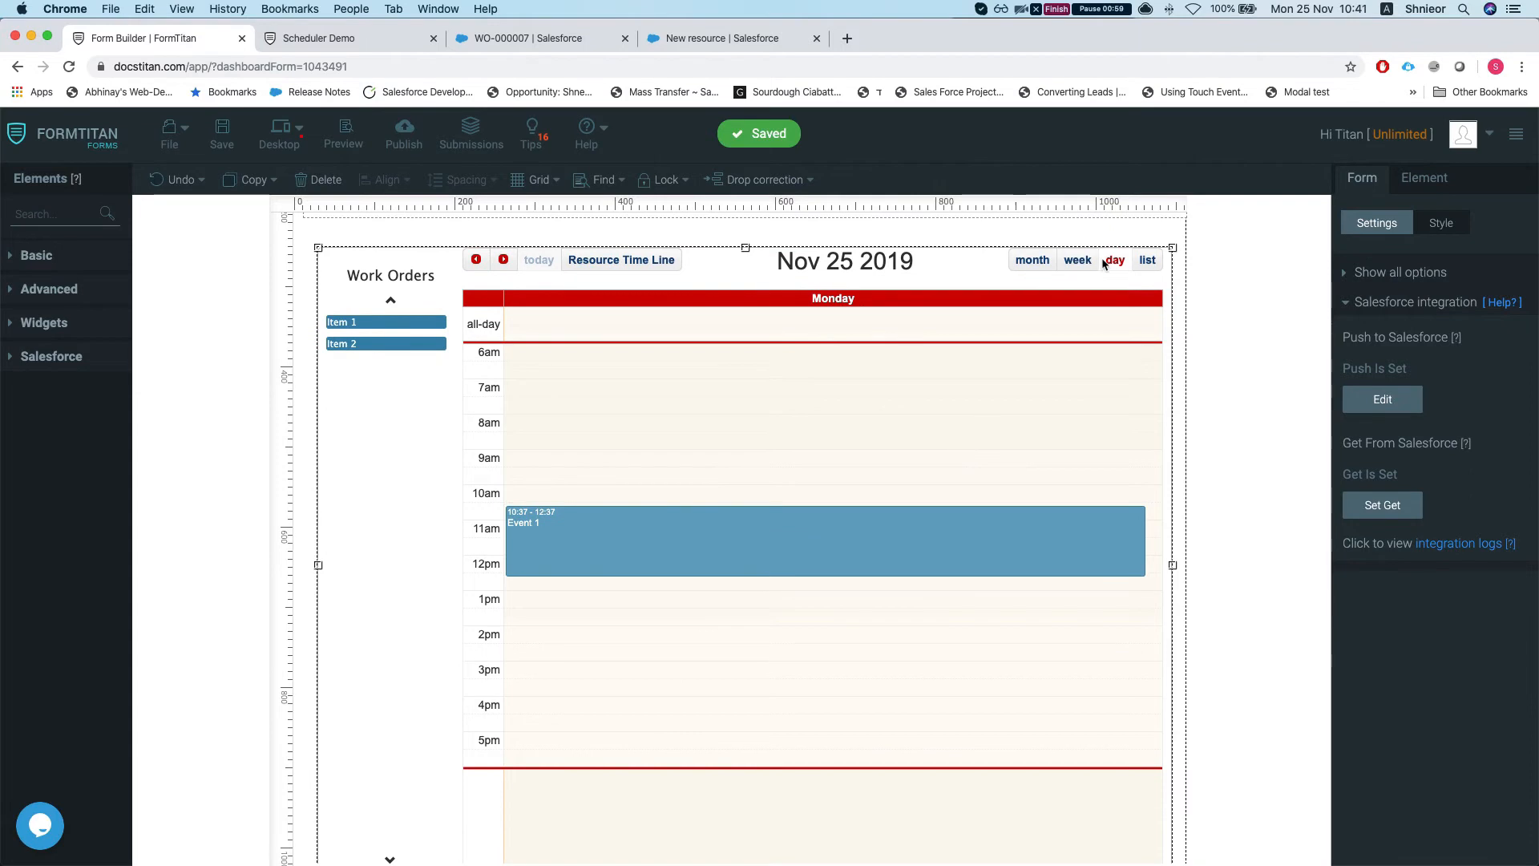
click(1442, 183)
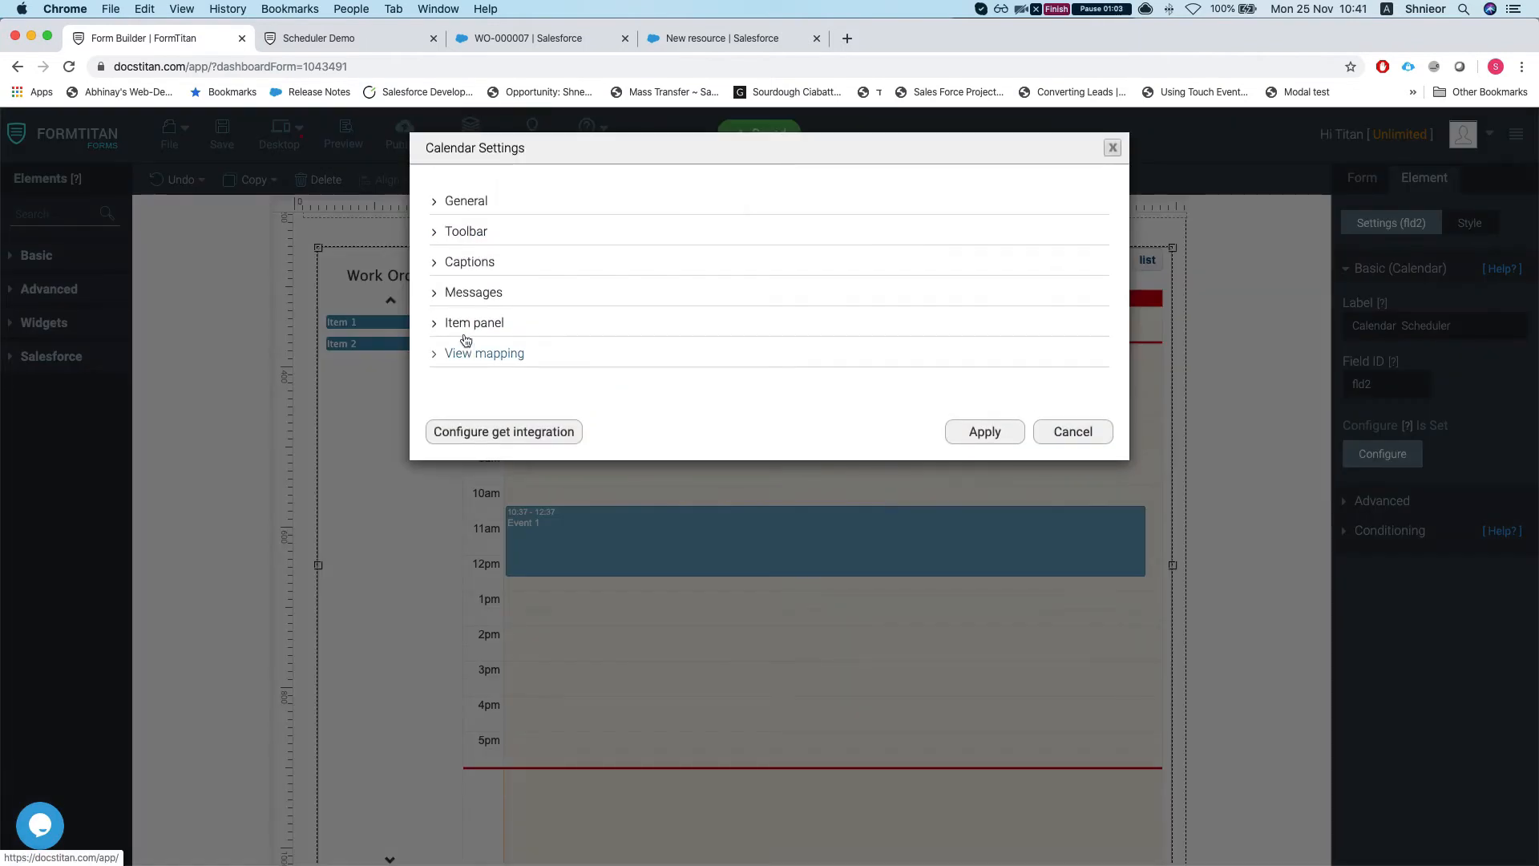
click(460, 328)
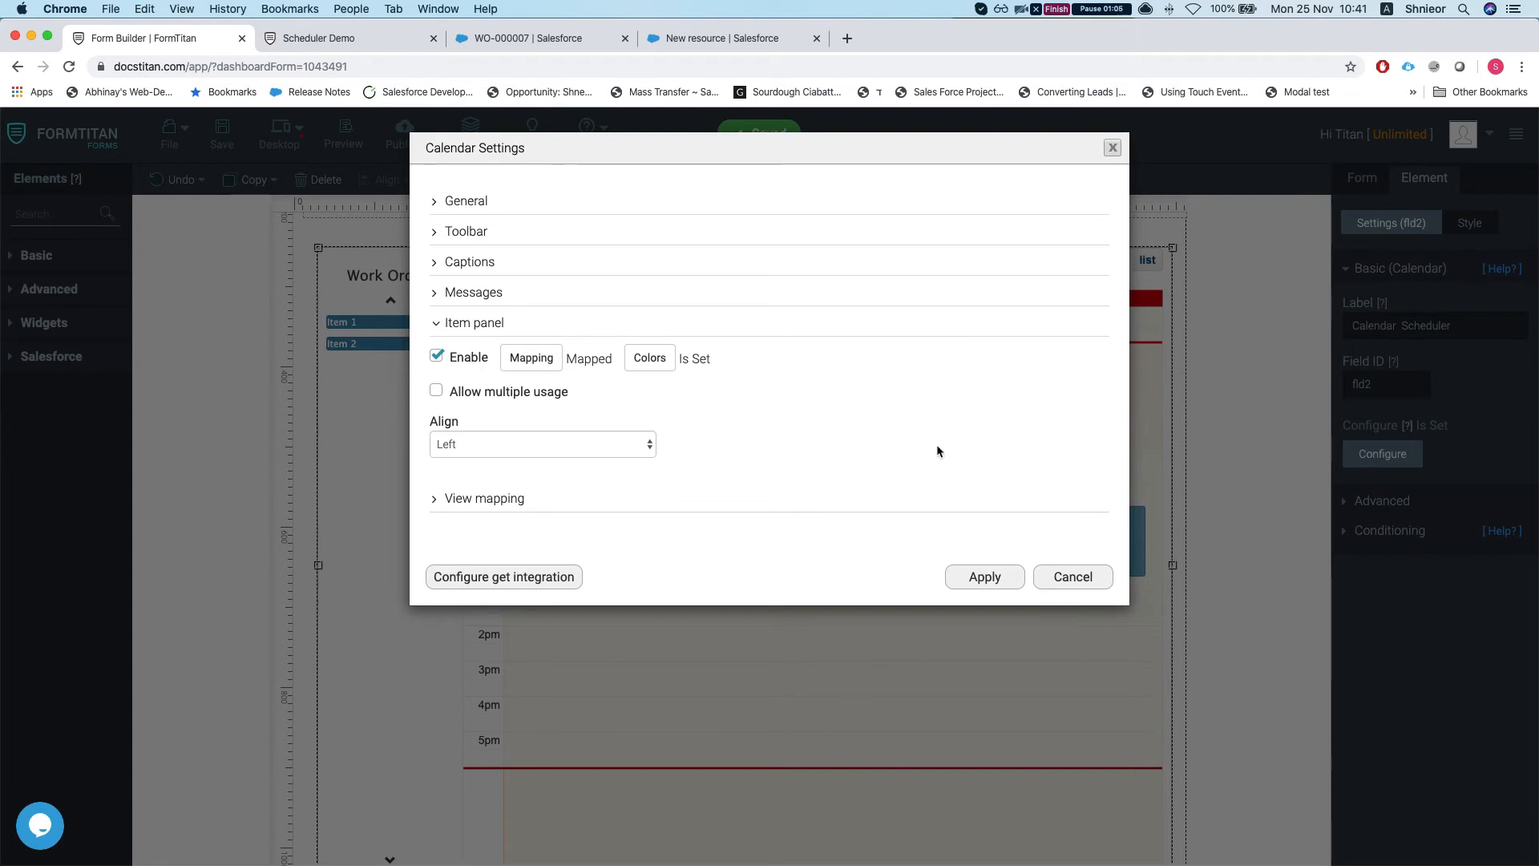
click(1082, 577)
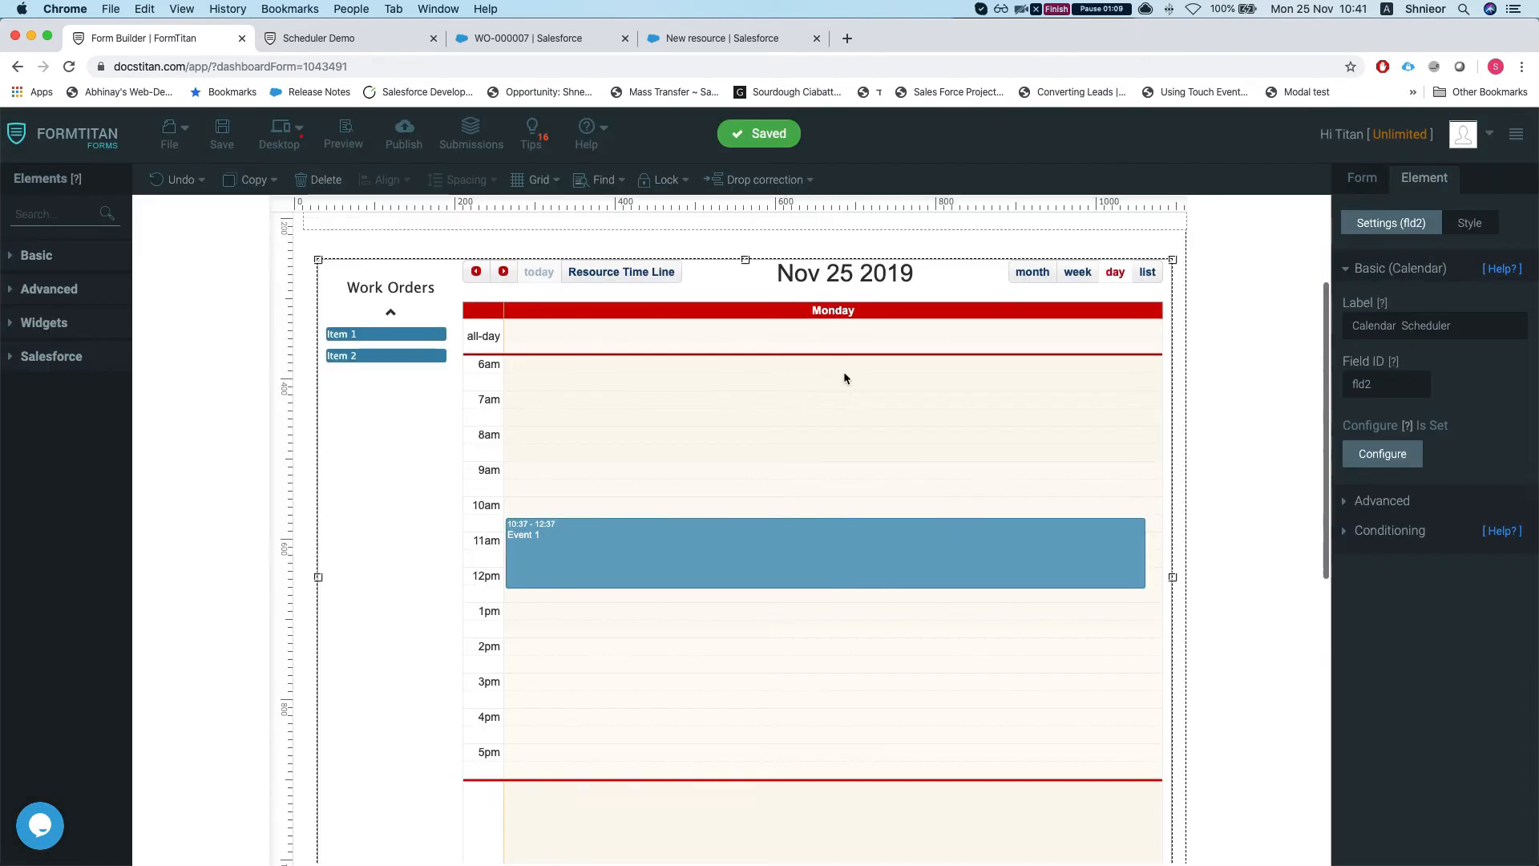
Step: Collapse Basic (Calendar), review the form's Salesforce integration, and return to the live scheduler
click(1373, 269)
click(1365, 182)
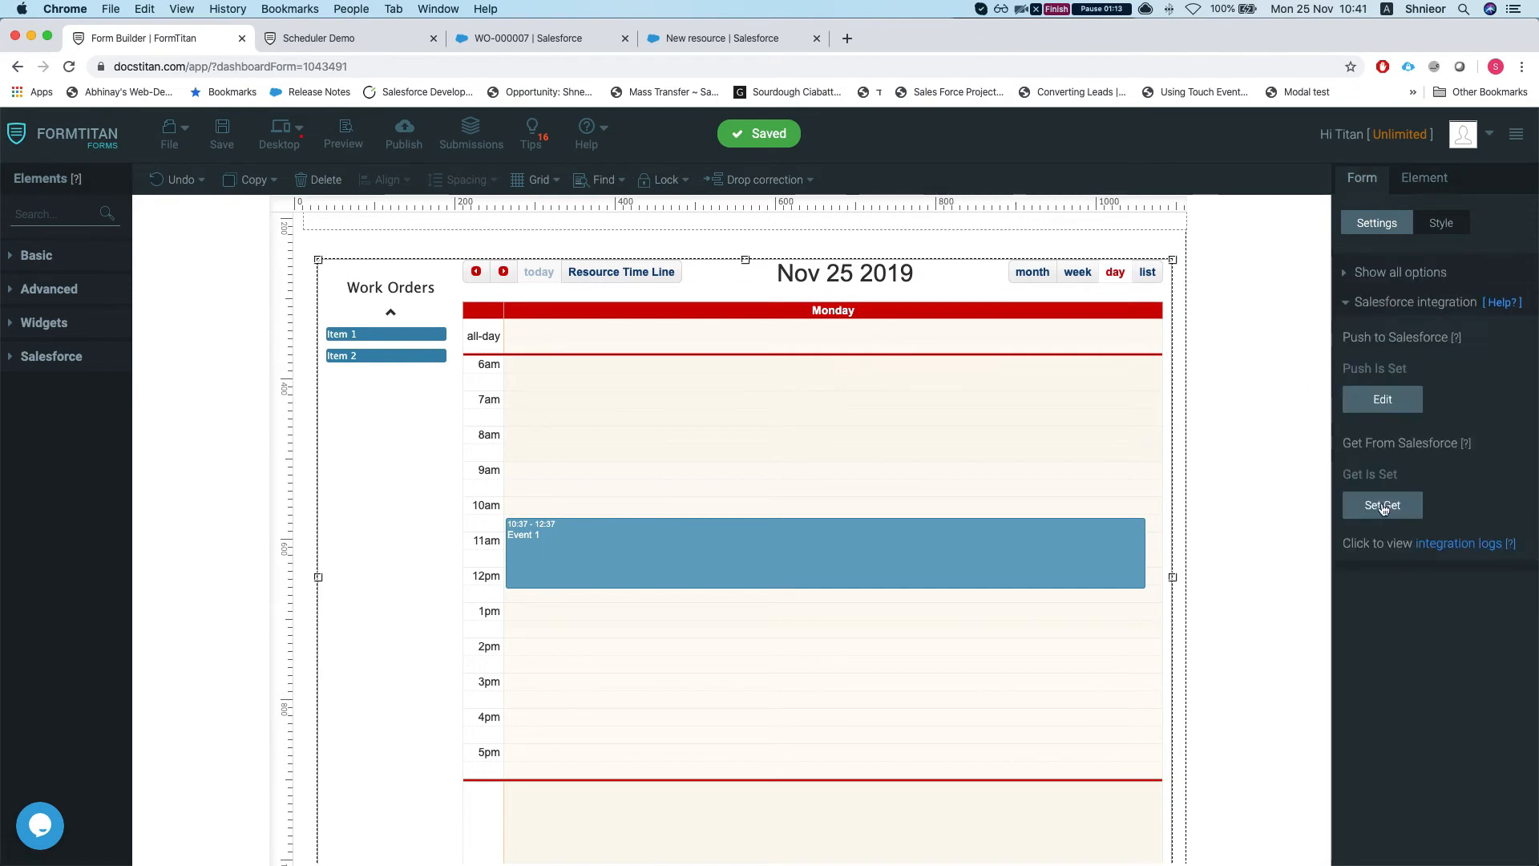
click(353, 38)
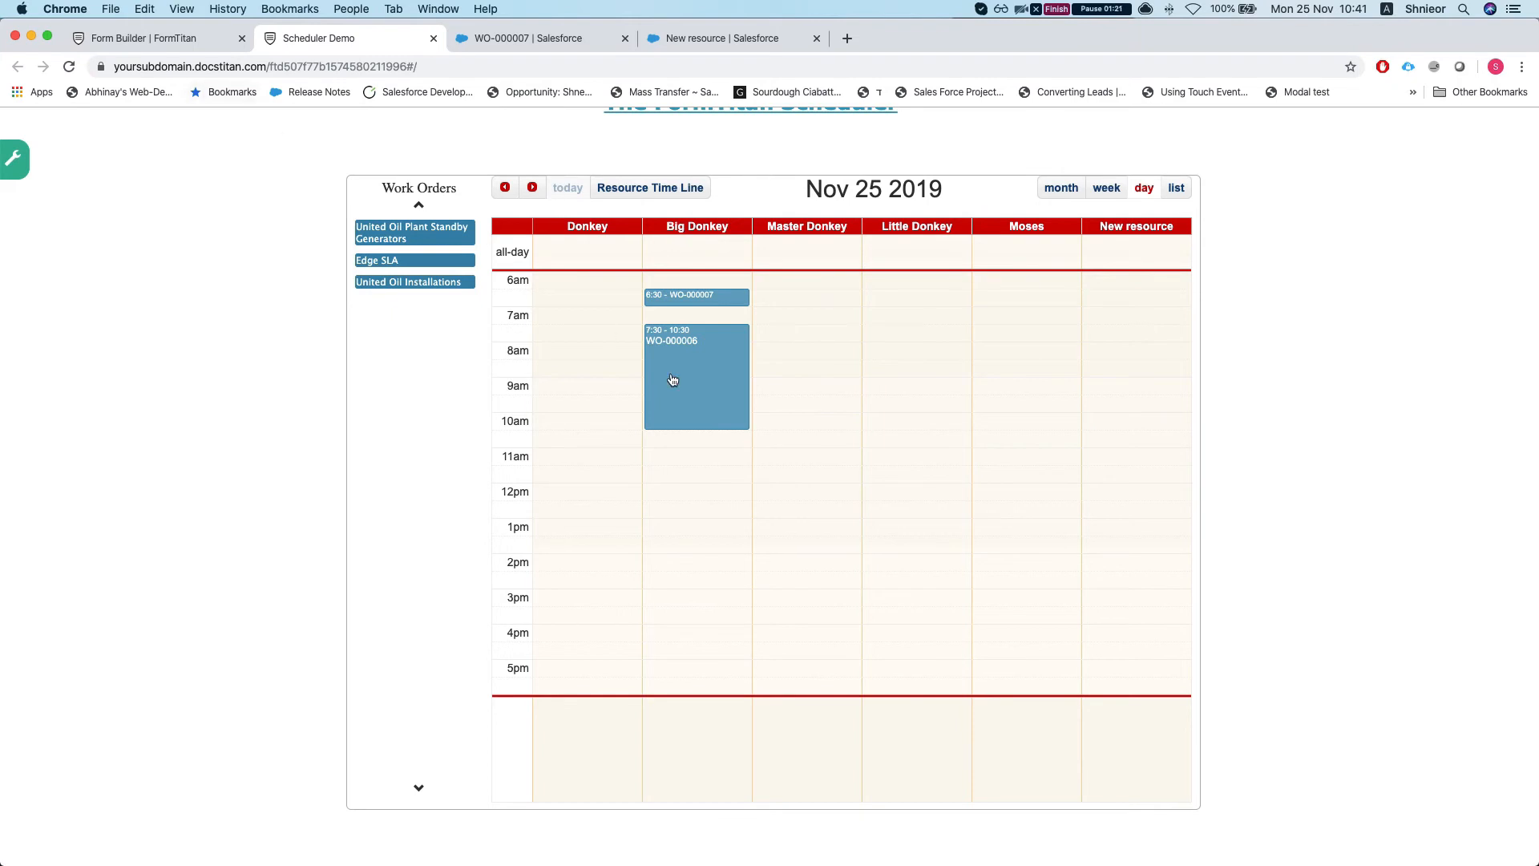
Step: Delete the 'Work Order – assigned WO' get, save the form, and reload the scheduler page
click(209, 37)
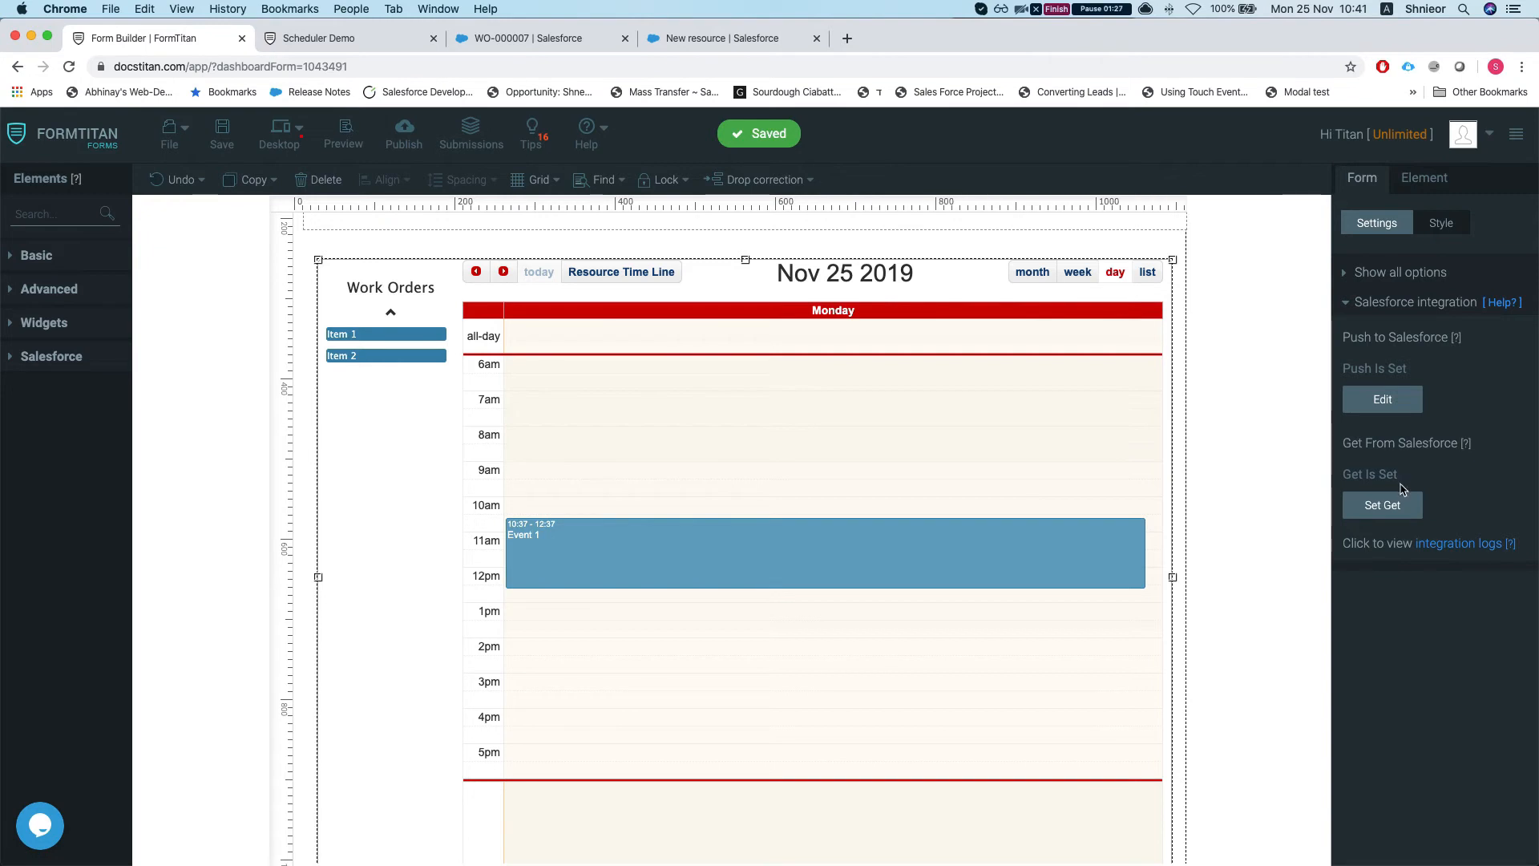
click(1384, 507)
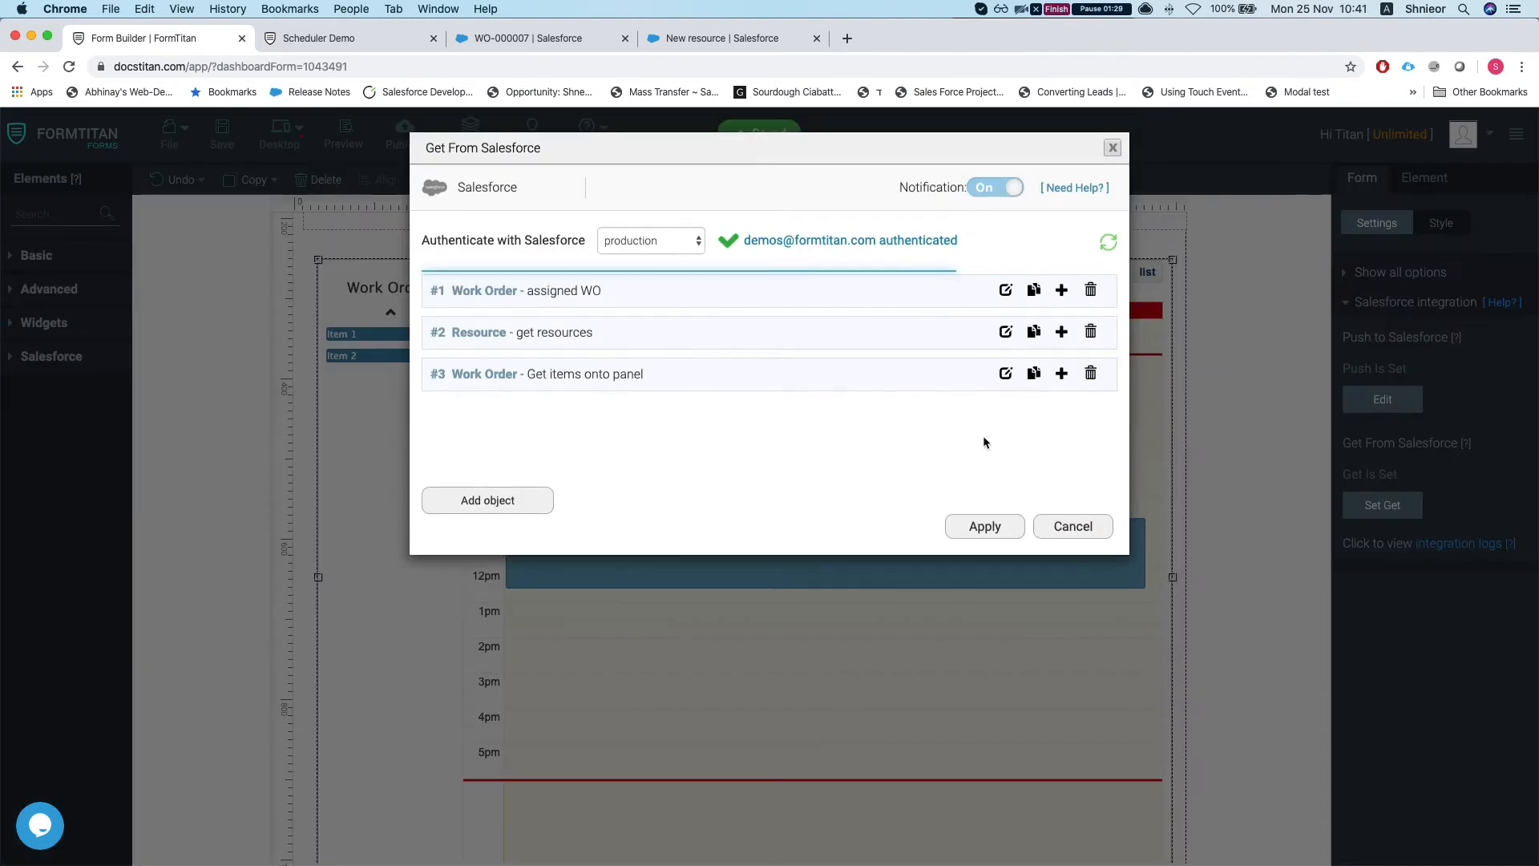
click(1091, 292)
click(986, 526)
click(222, 130)
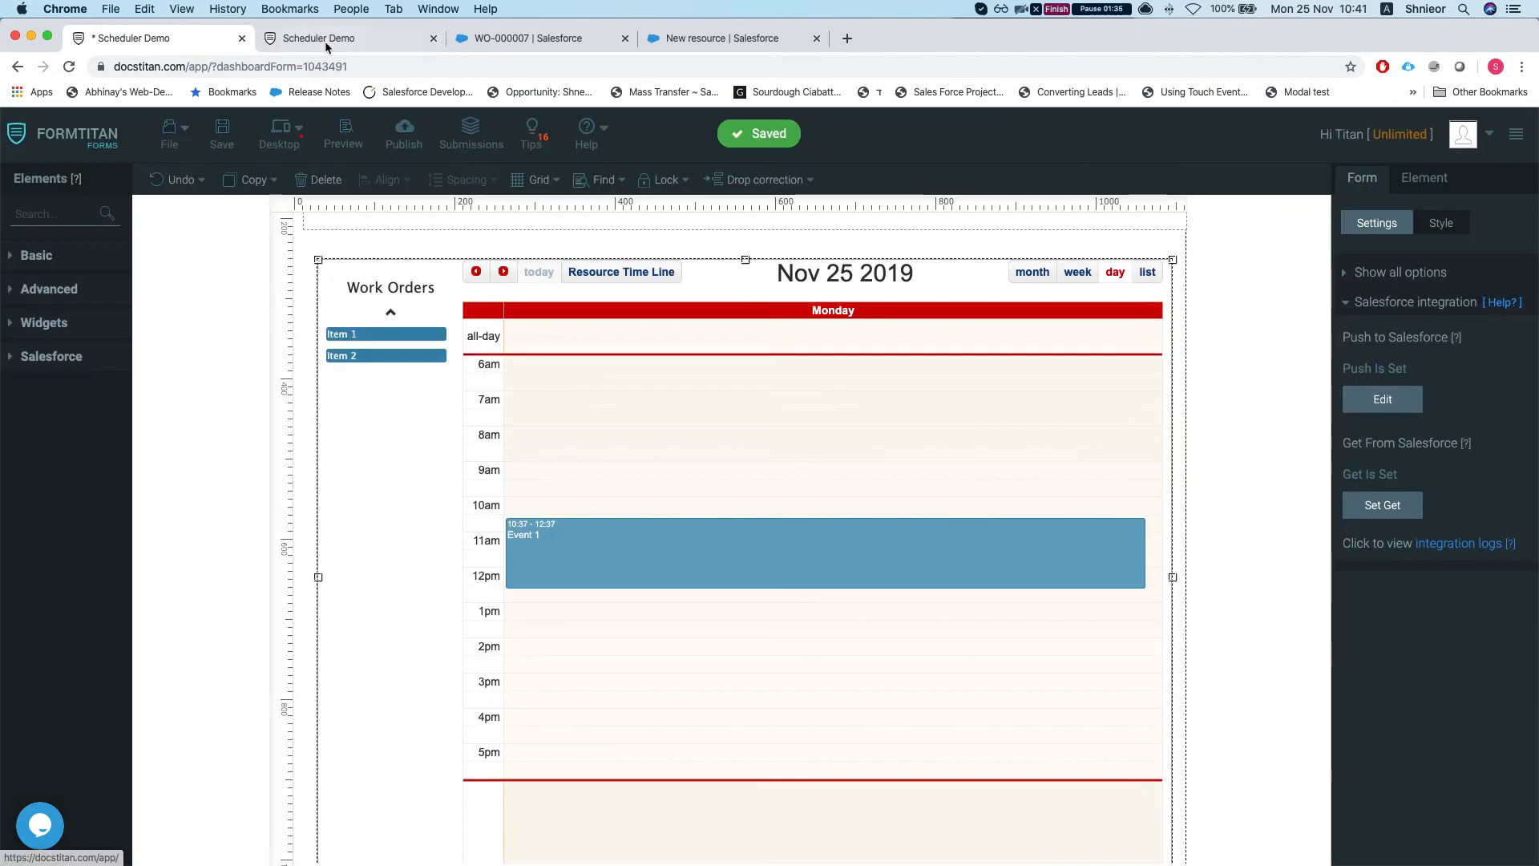
click(340, 38)
key(super+r)
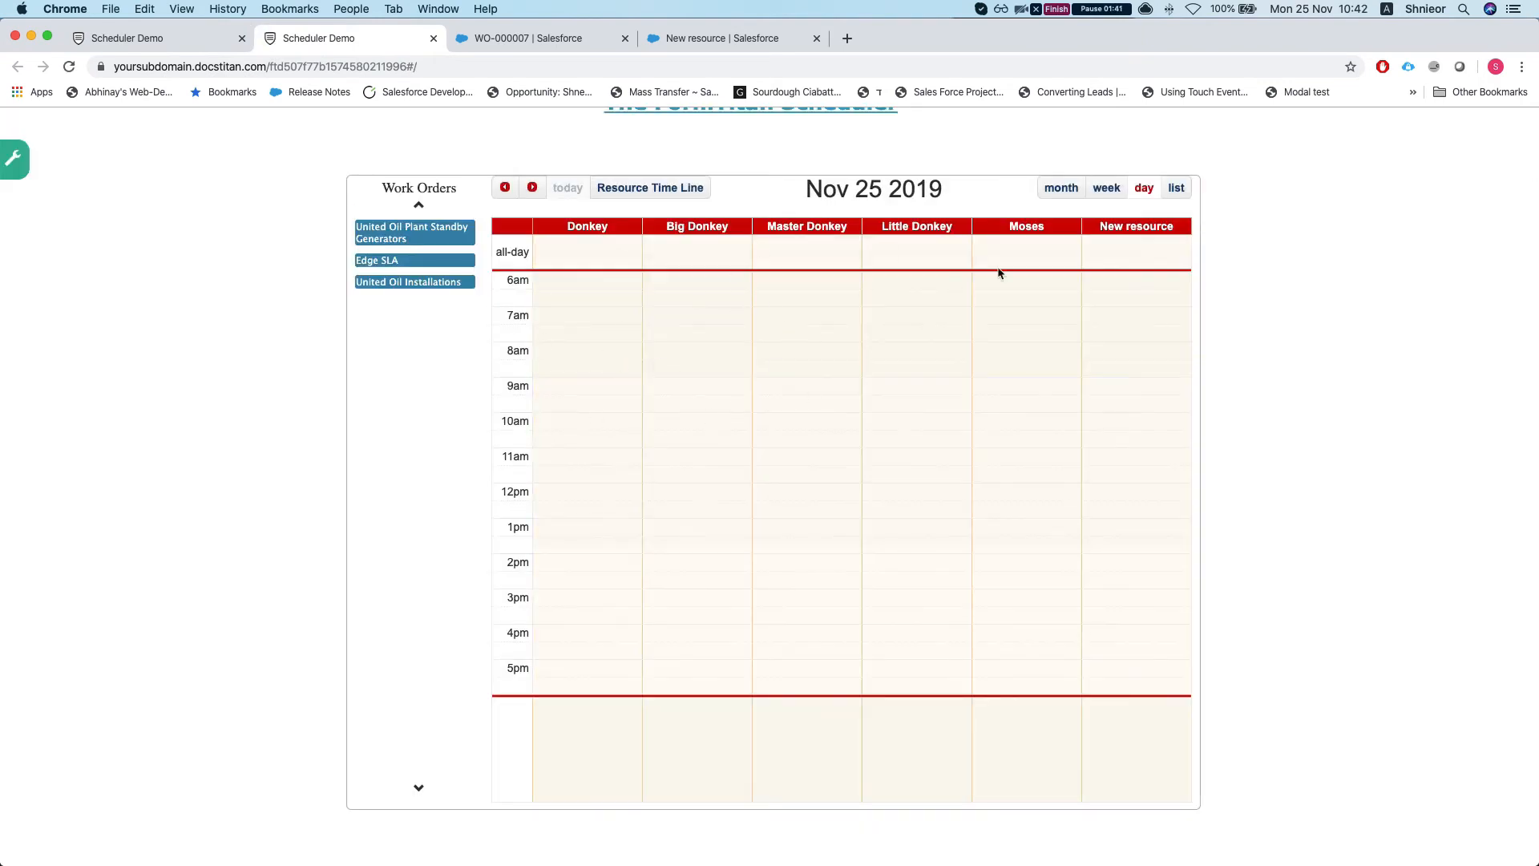
Step: Add a new object to the Salesforce Get, search objects for 'work', then view the WO-000007 record
click(132, 32)
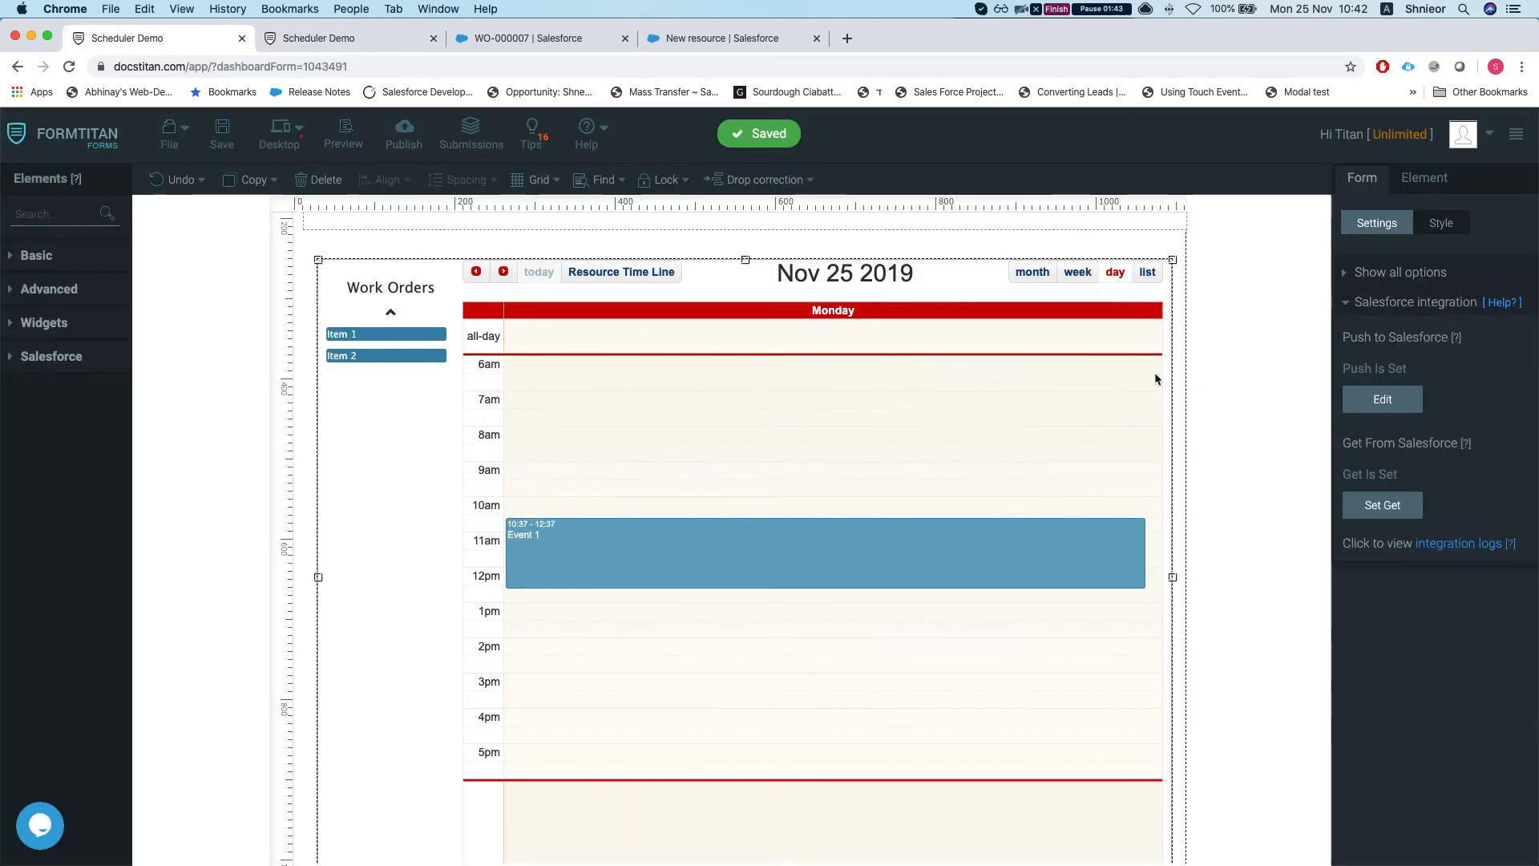
click(1350, 503)
click(627, 336)
click(517, 247)
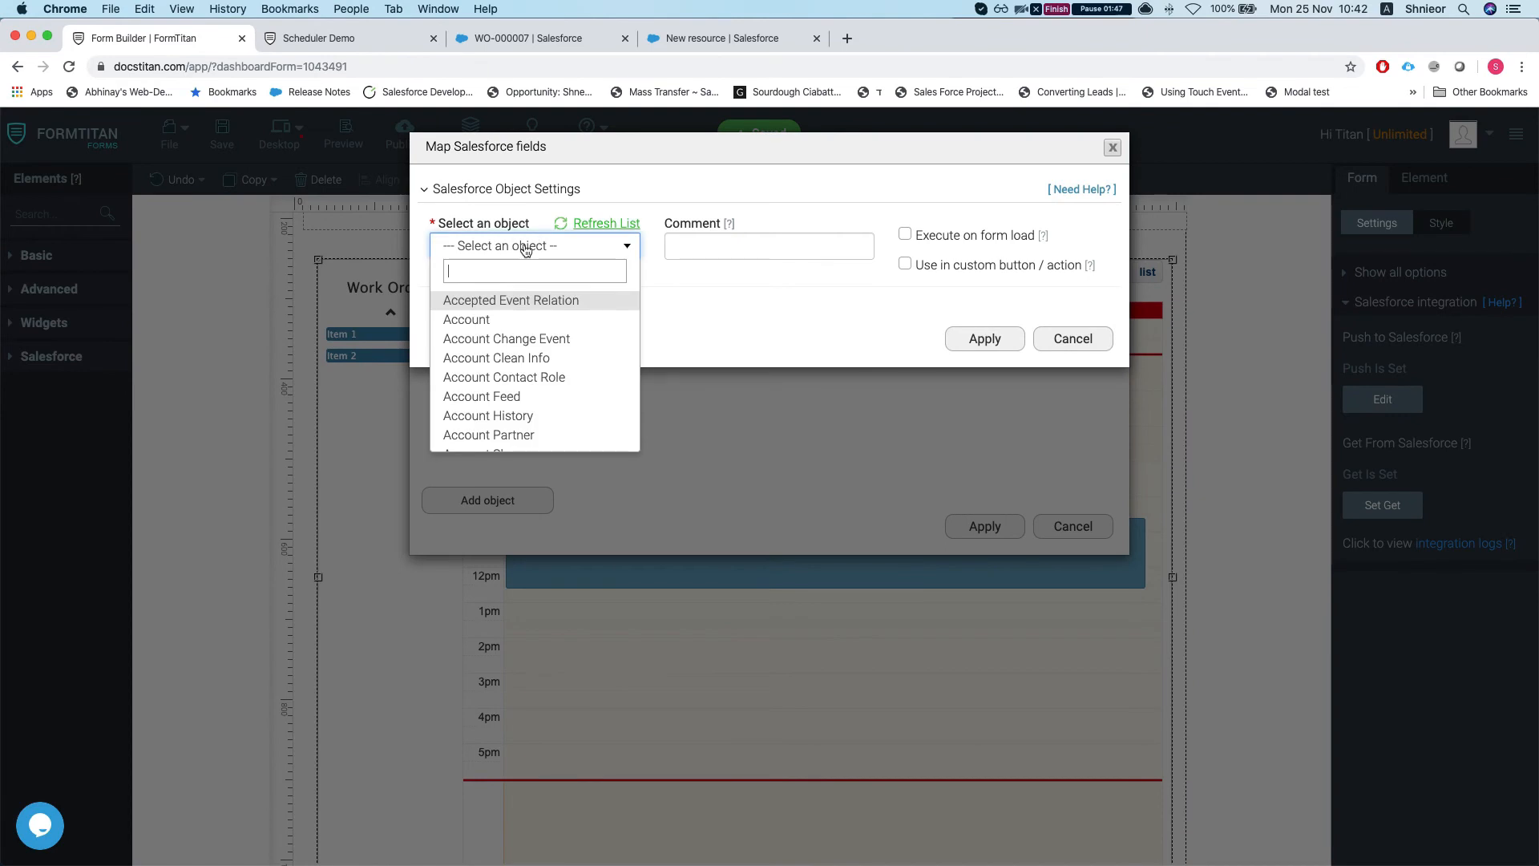
text(wo)
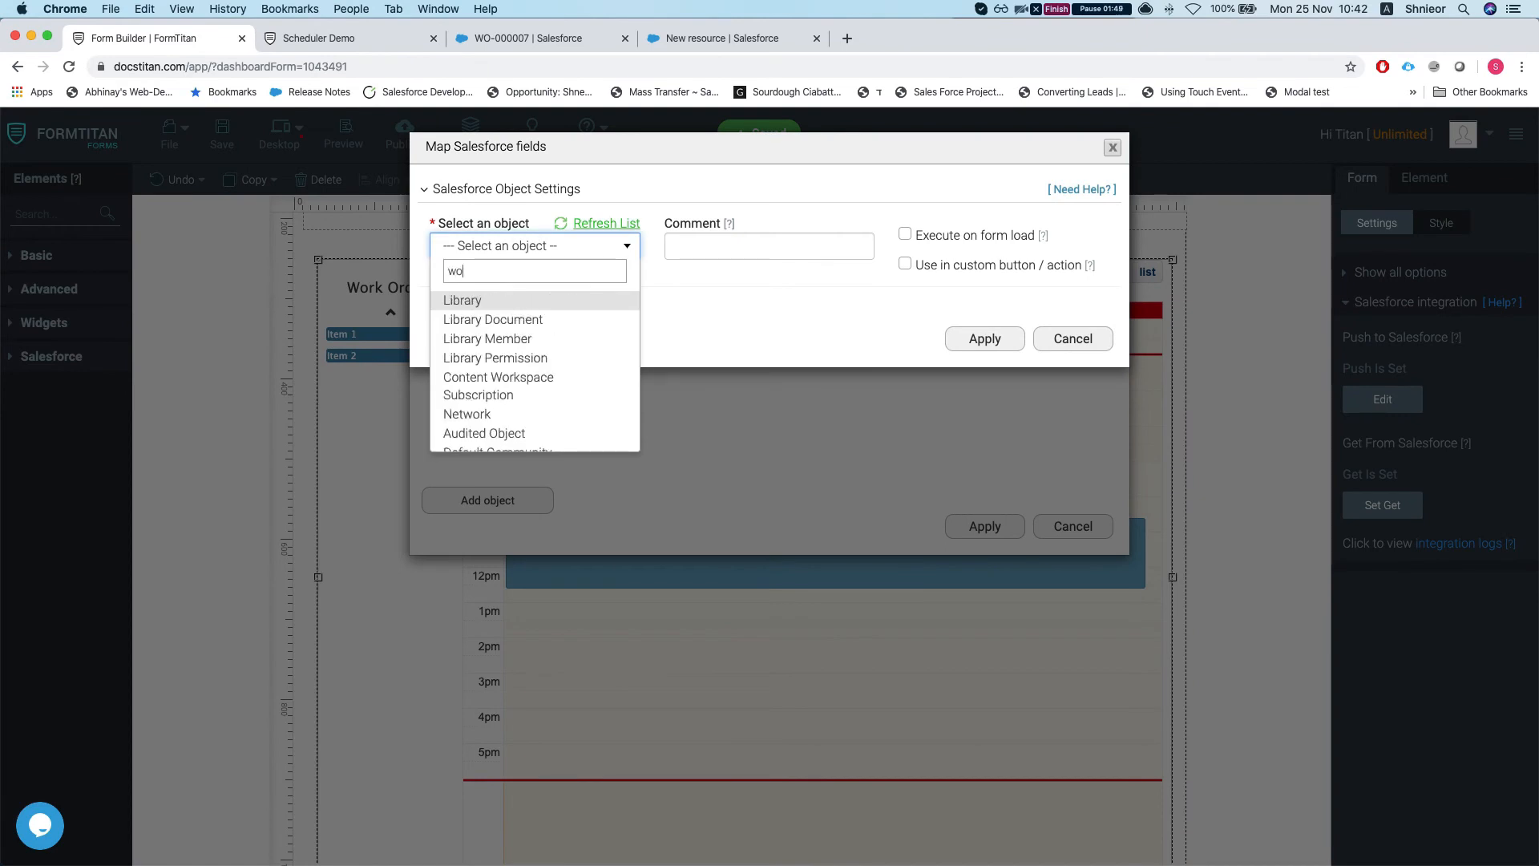
text(rk)
click(539, 41)
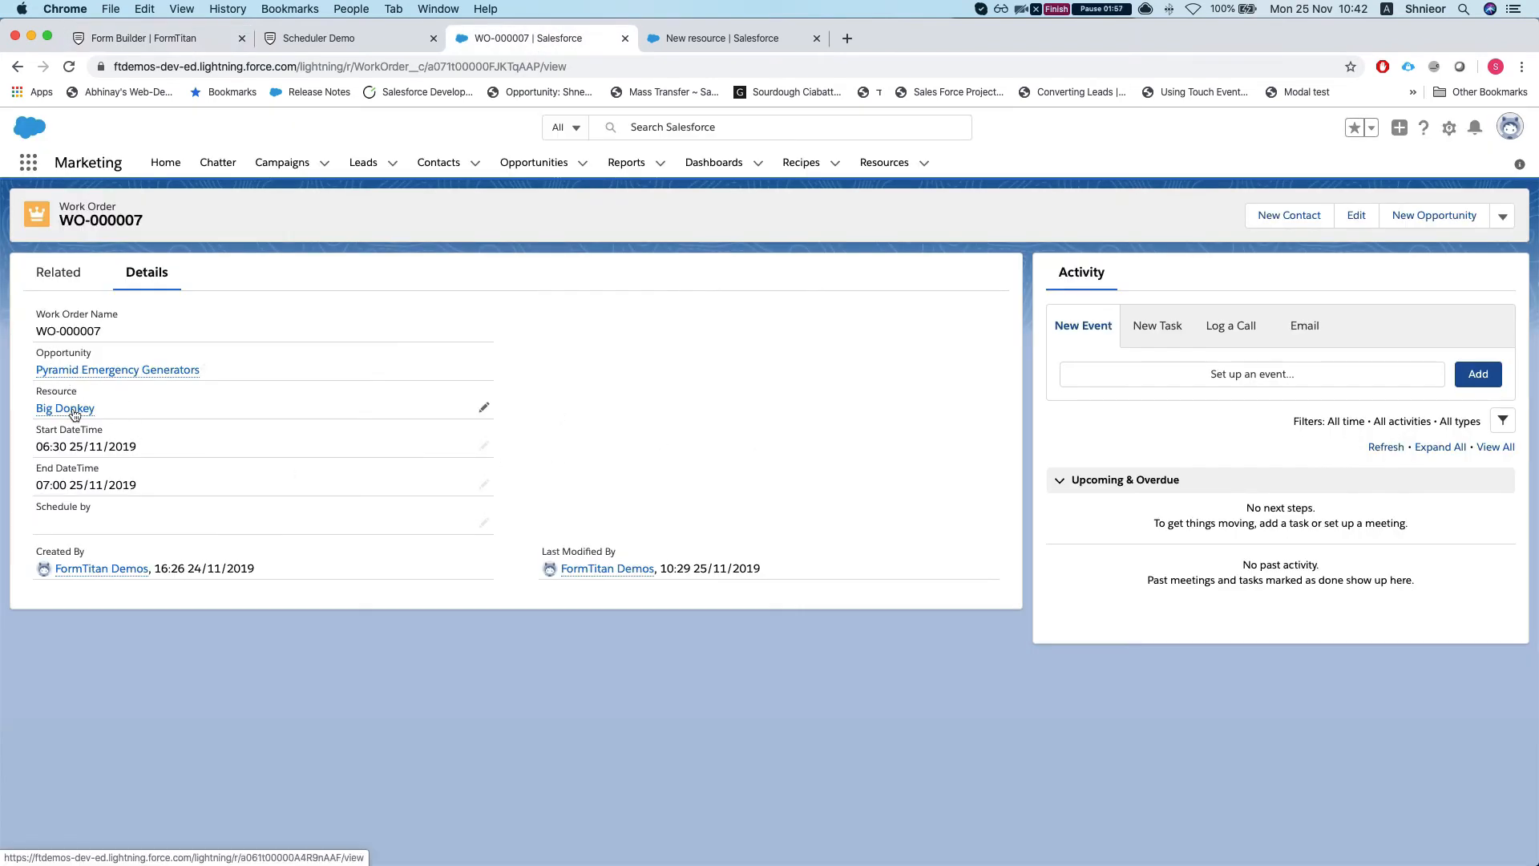
Step: Check that WO-000007's Resource is Big Donkey, then return to the FormTitan form builder
mouse_move(74, 414)
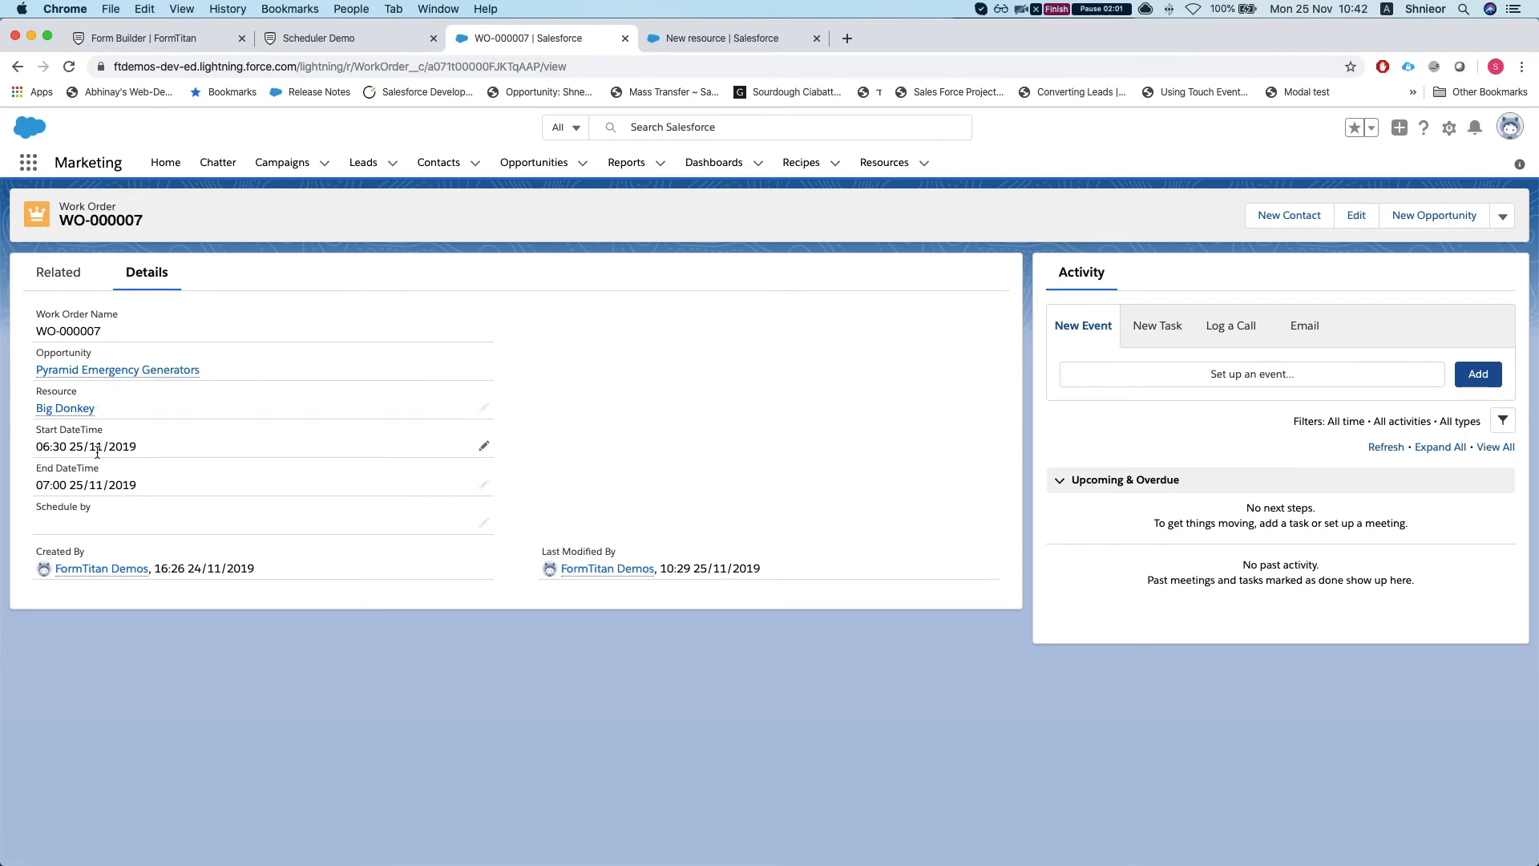
click(320, 38)
click(144, 60)
click(154, 40)
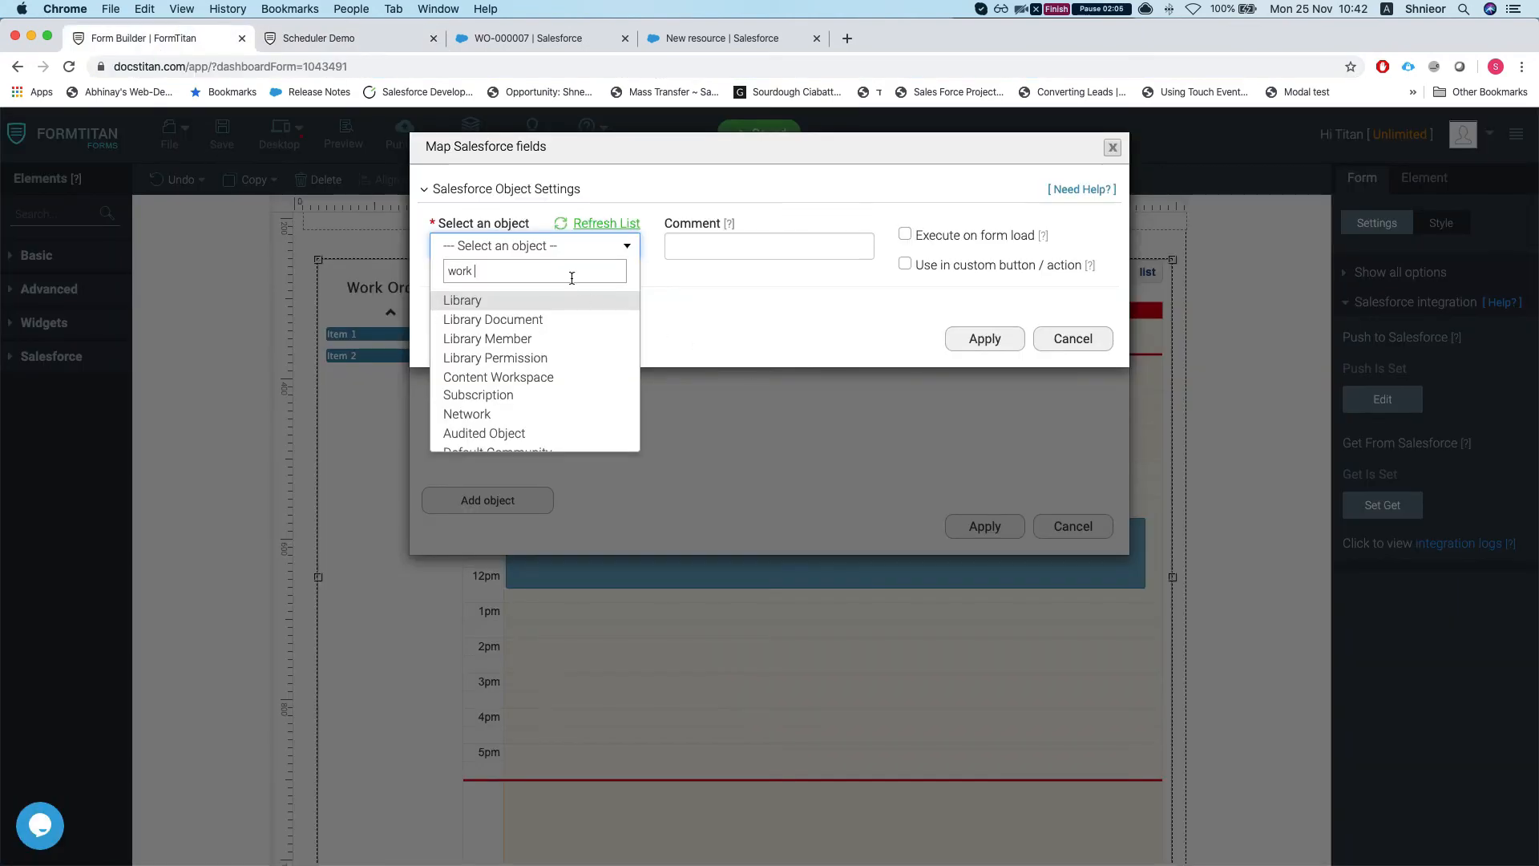
Step: Choose the Work Order object and add the comment 'get assigned work orders', correcting the typo
key(Down)
key(Down)
key(Return)
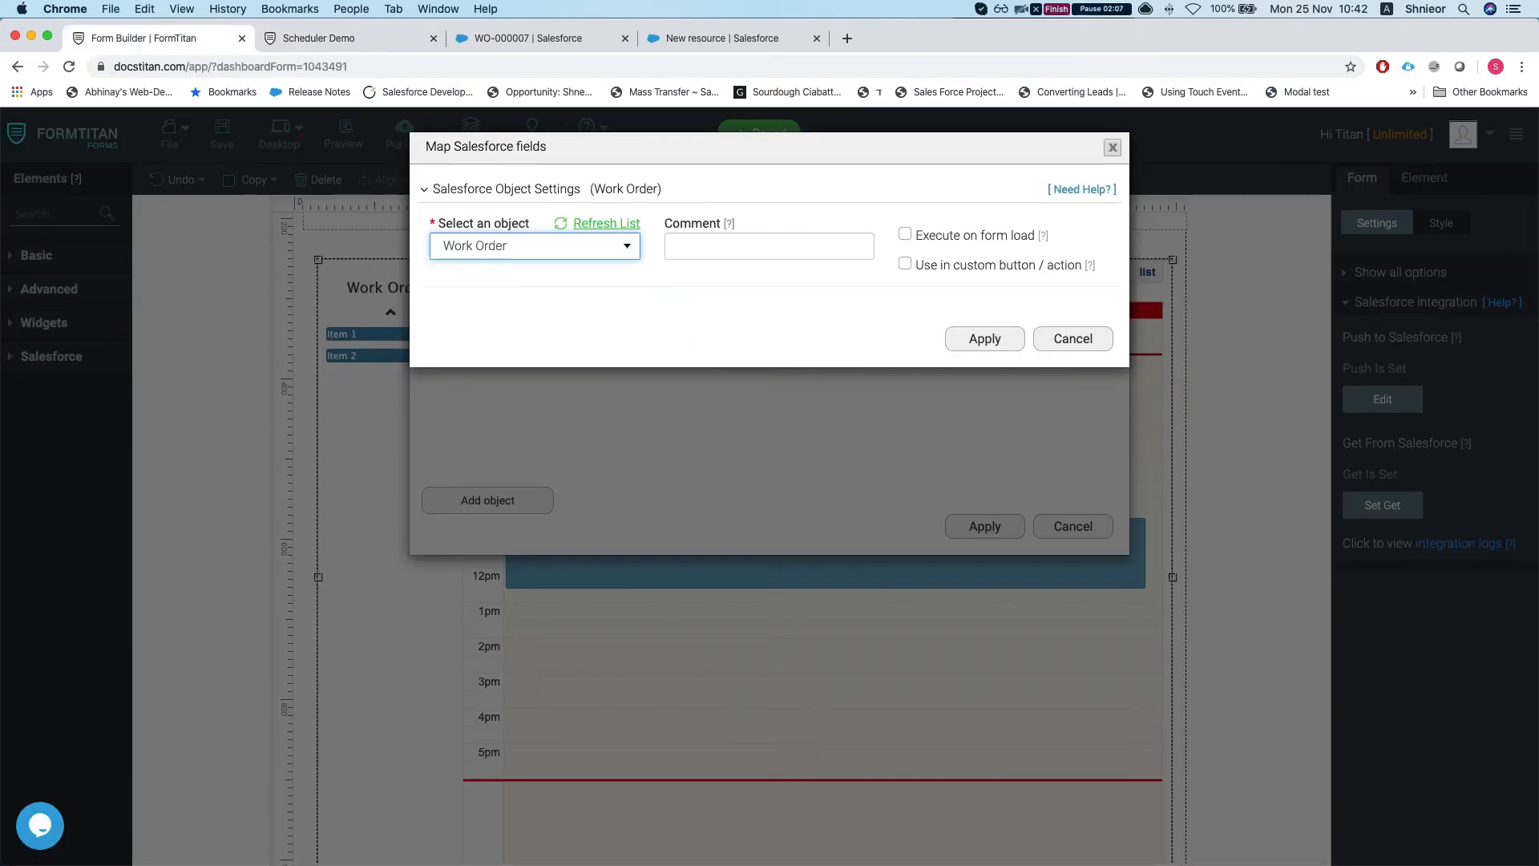
click(744, 249)
text(get a)
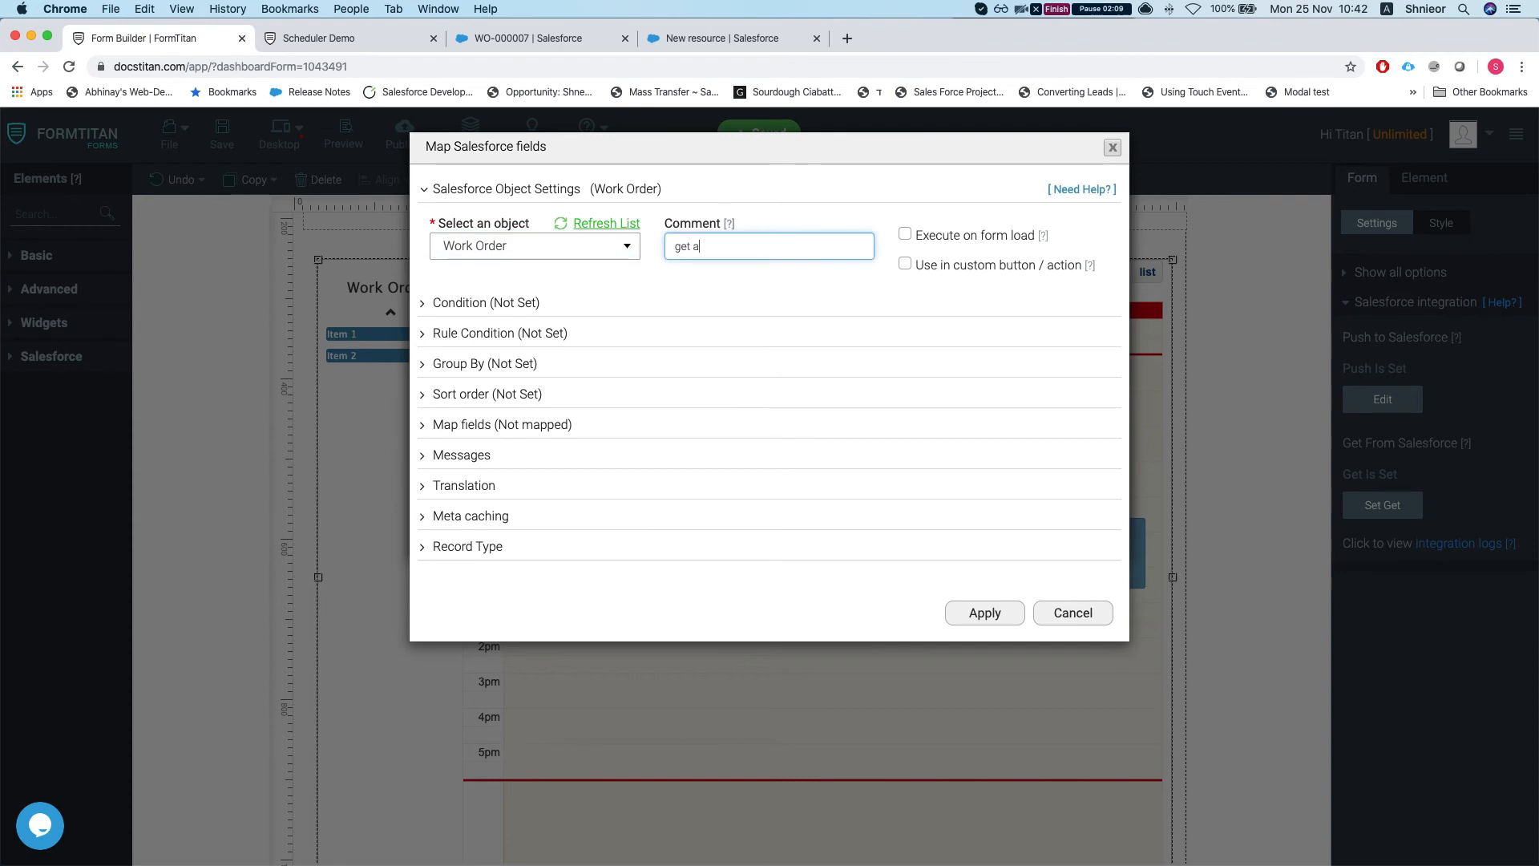
text(ssgined wo)
right_click(696, 245)
click(731, 250)
click(512, 305)
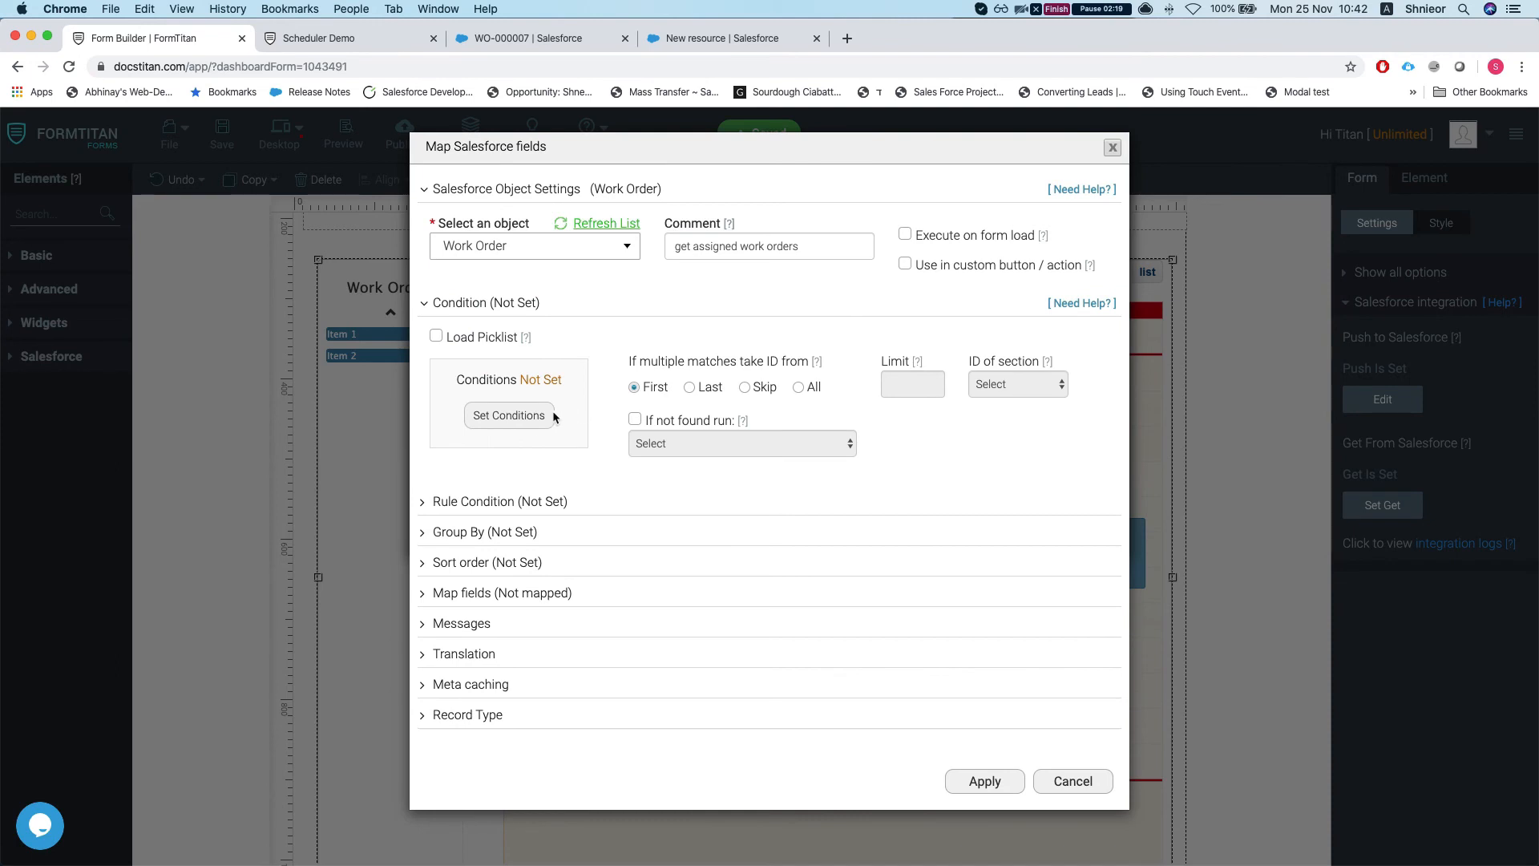
Step: Add the condition Resource 'Is not empty' and set the Get to return all matching records
click(508, 415)
click(438, 192)
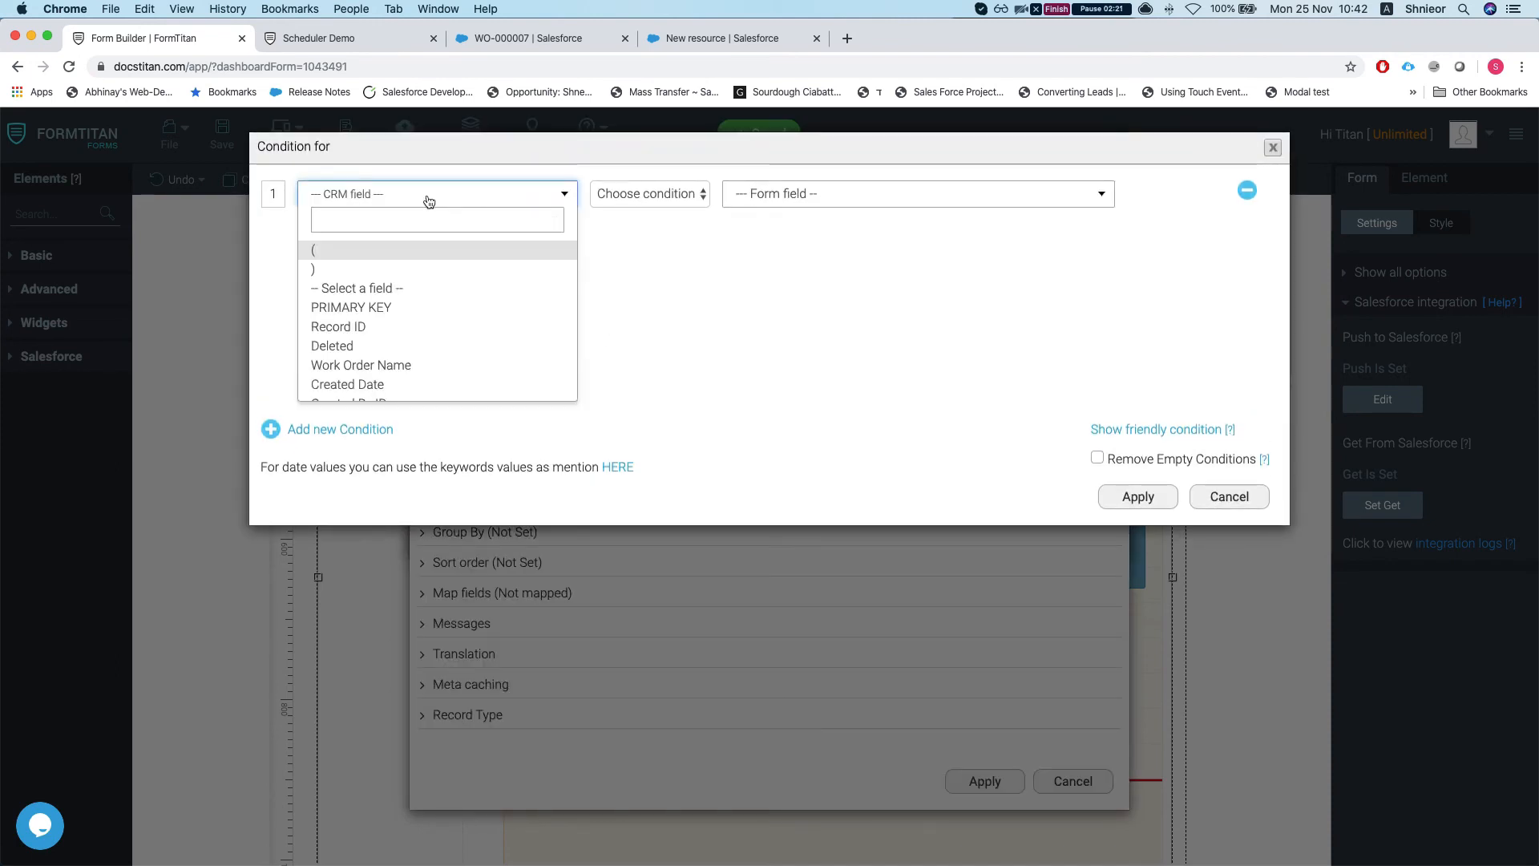
text(reso)
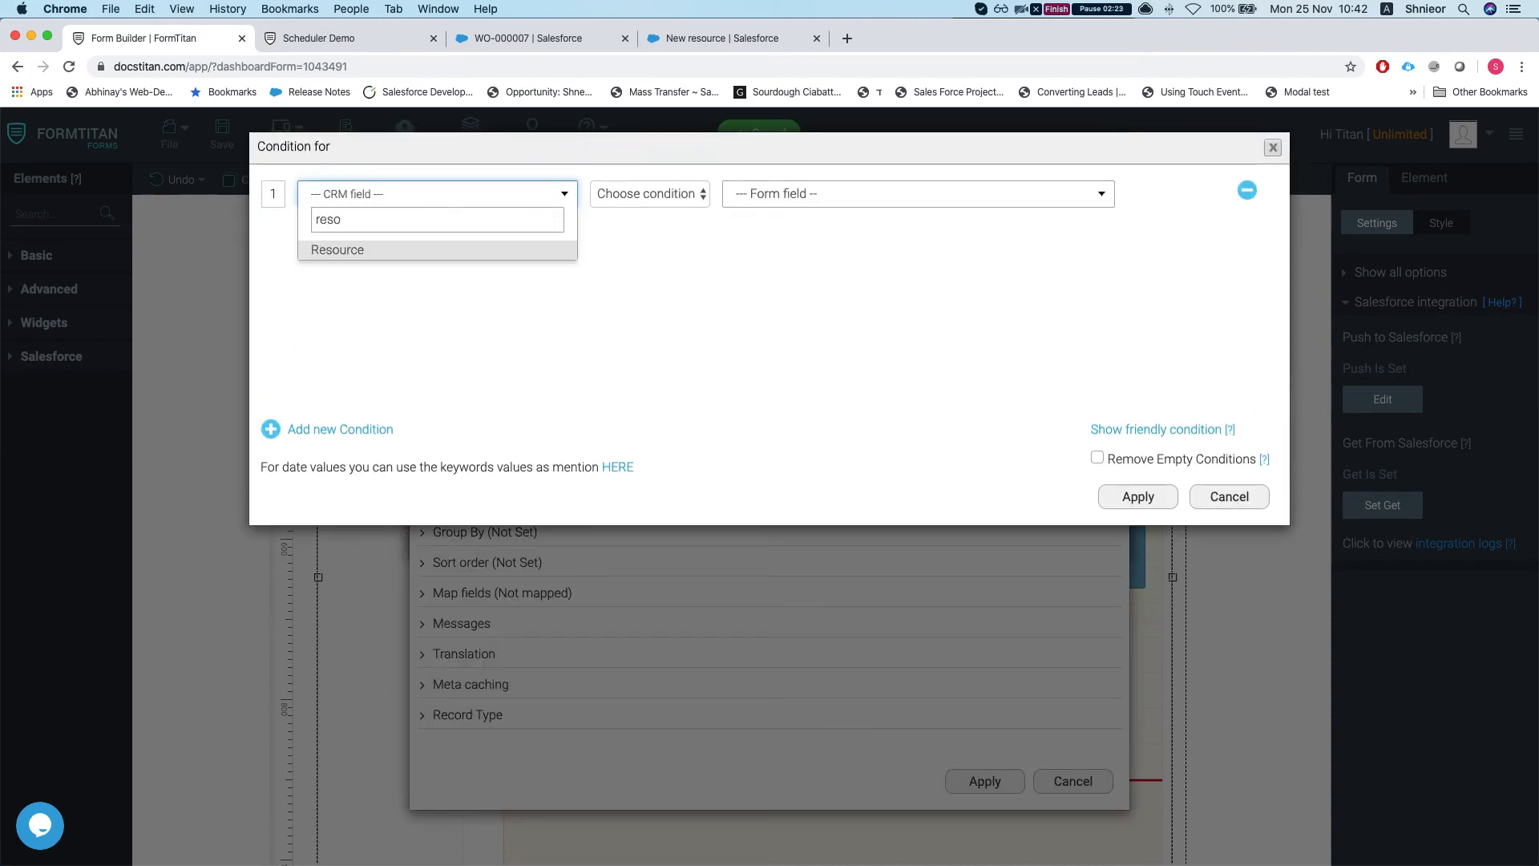
key(Return)
click(650, 193)
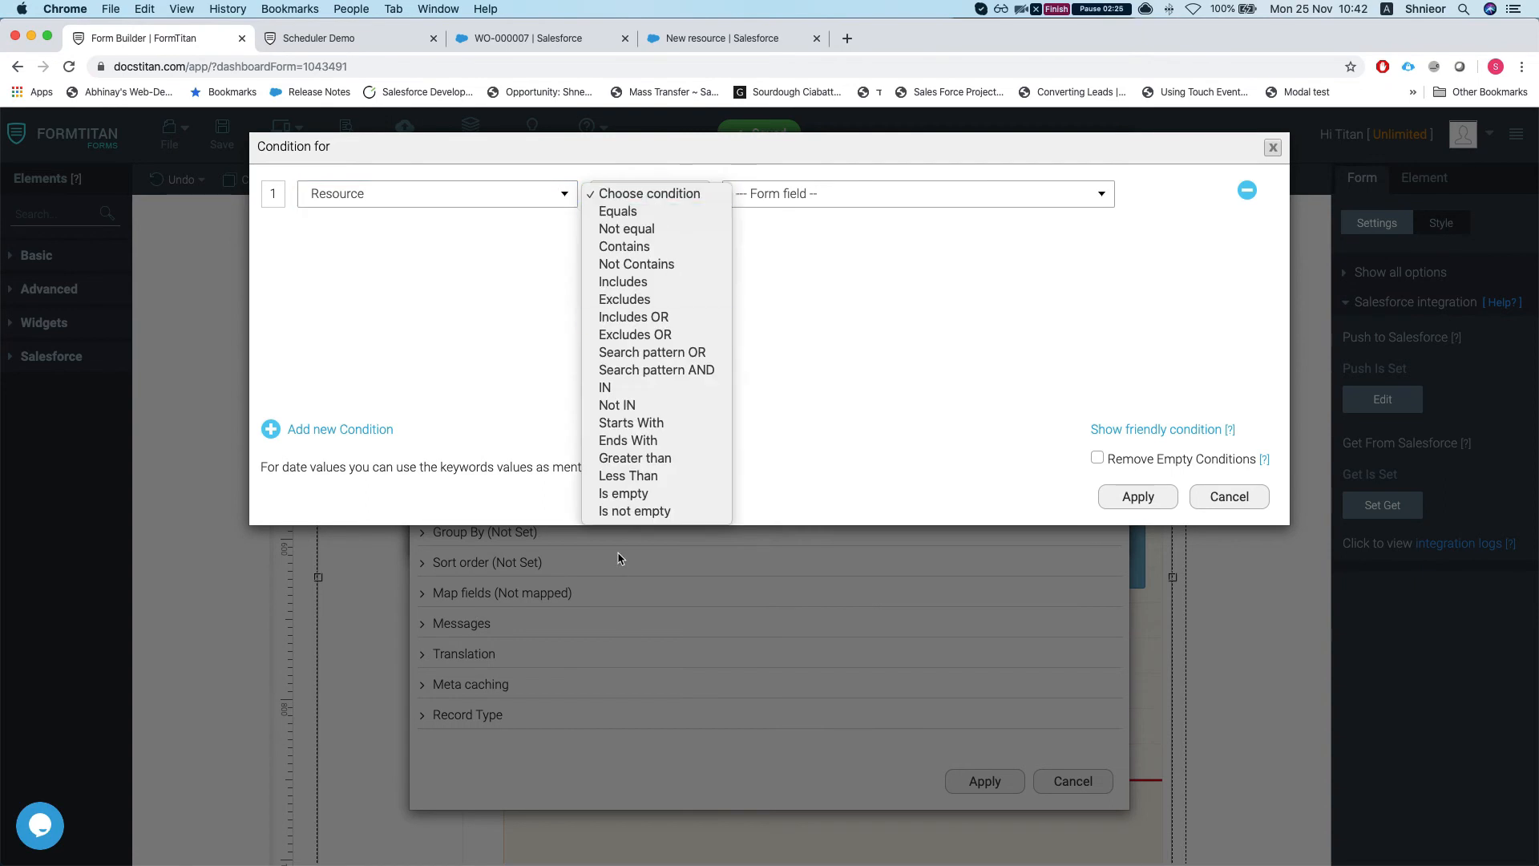
click(635, 511)
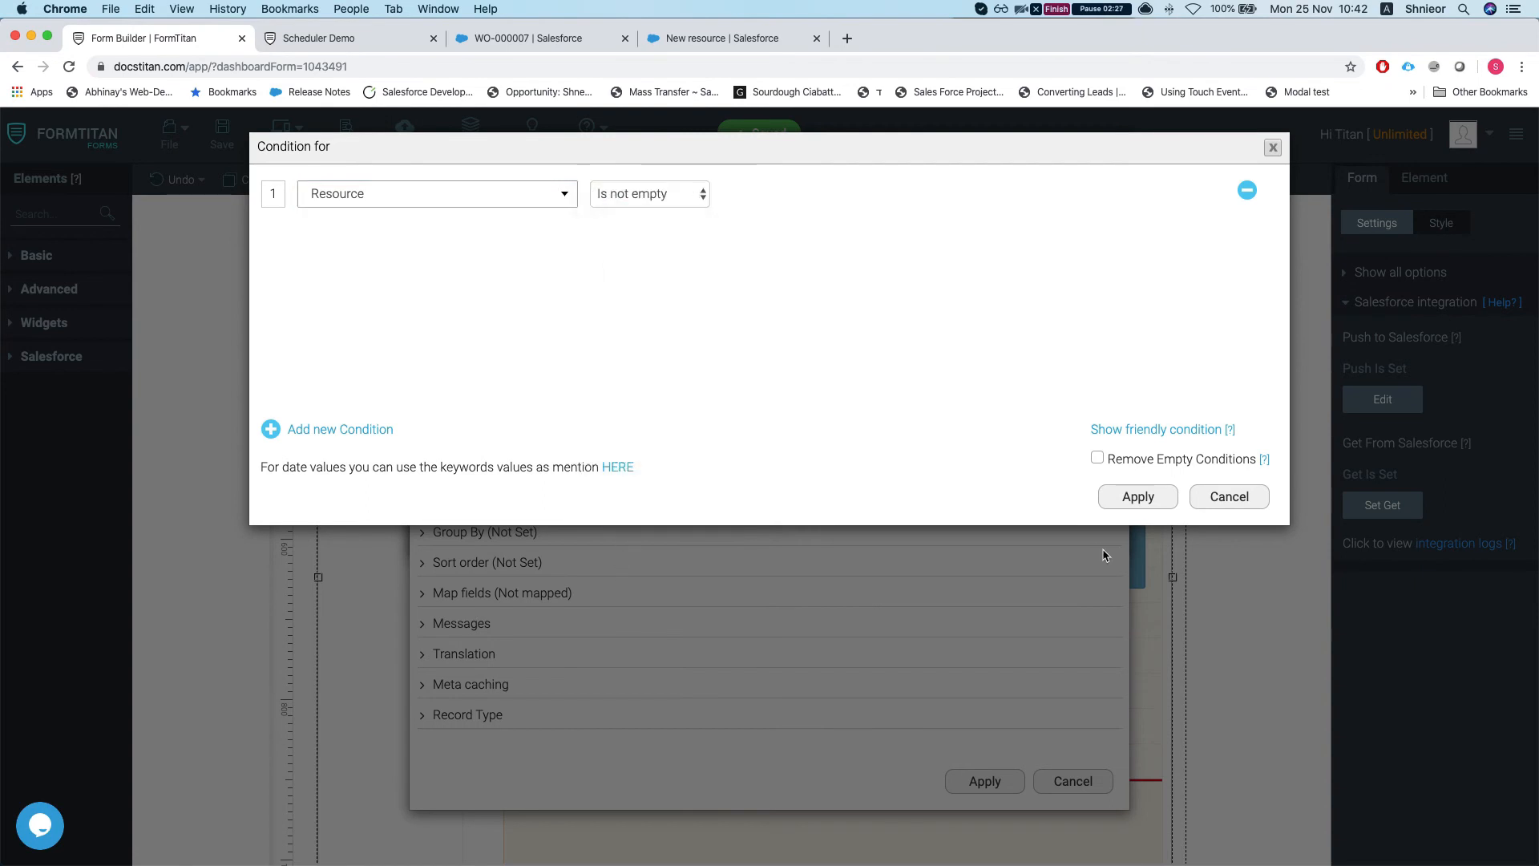
click(1136, 496)
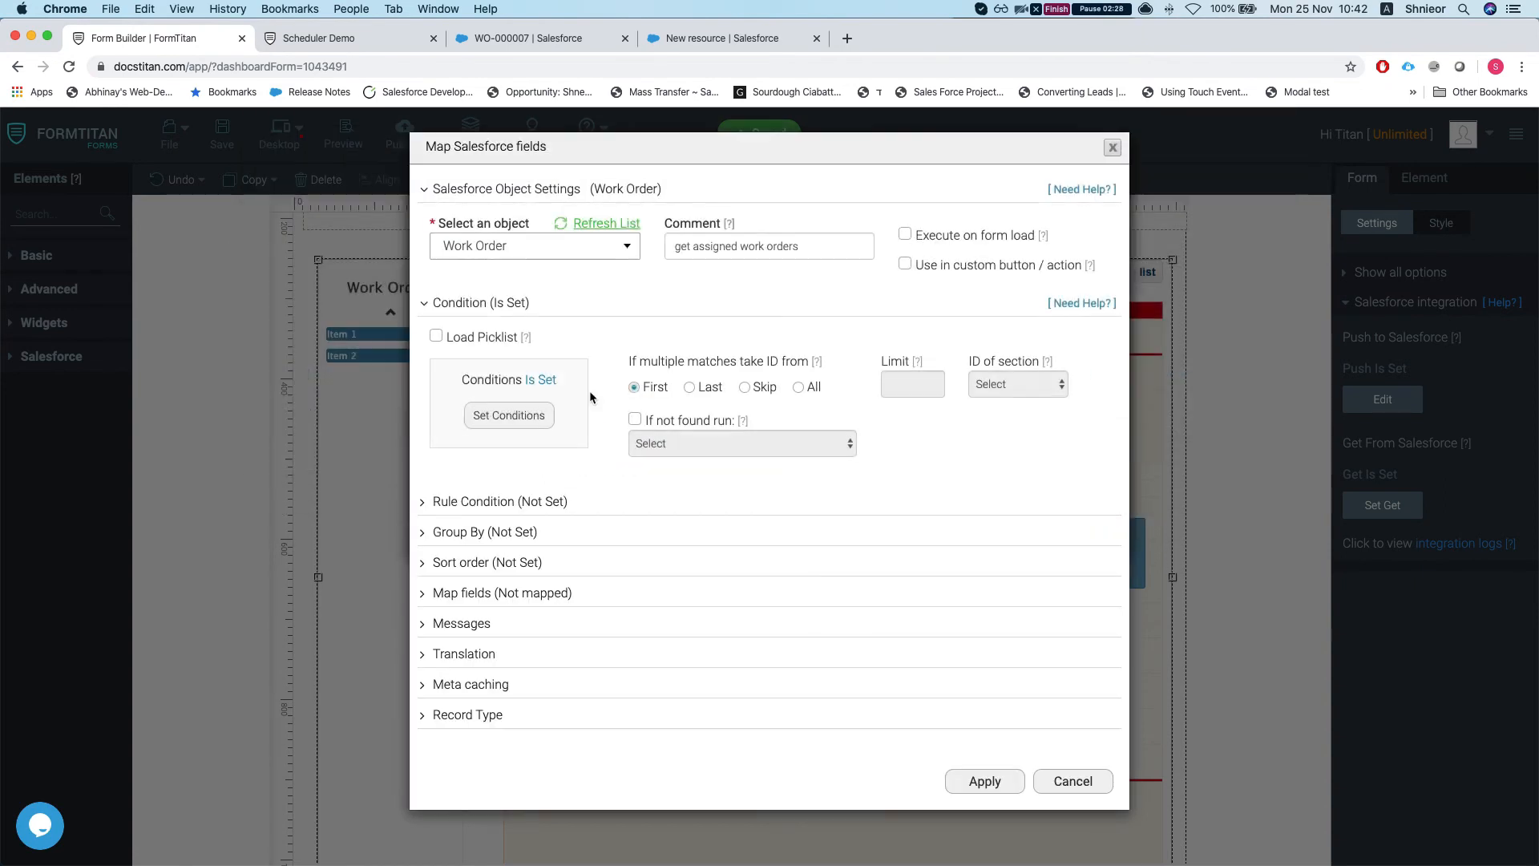
click(799, 388)
click(906, 384)
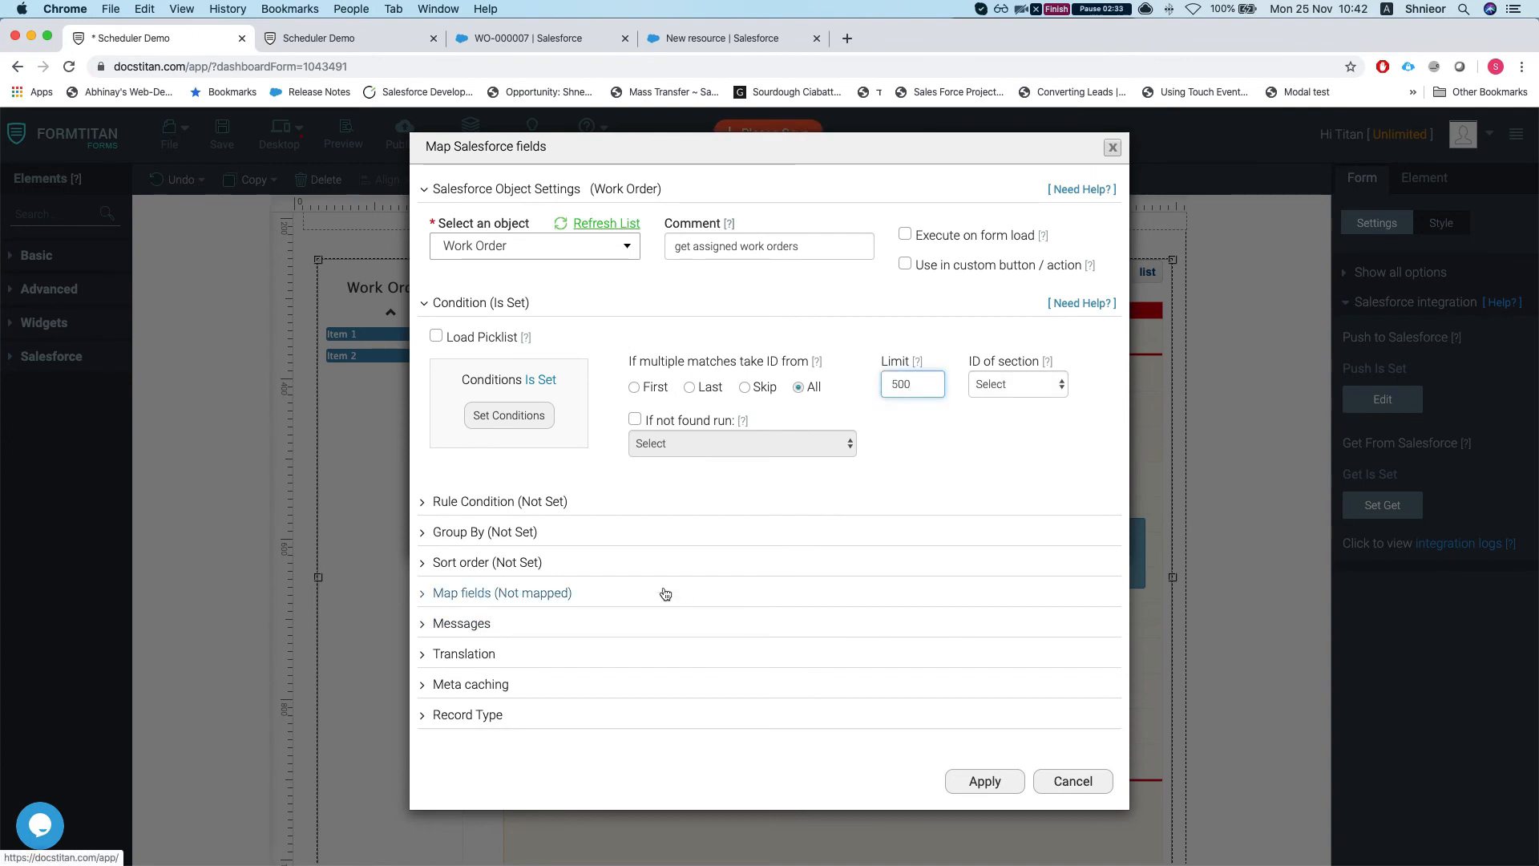
Step: Reconfirm the Resource 'Is not empty' condition and expand the Map fields section
click(509, 415)
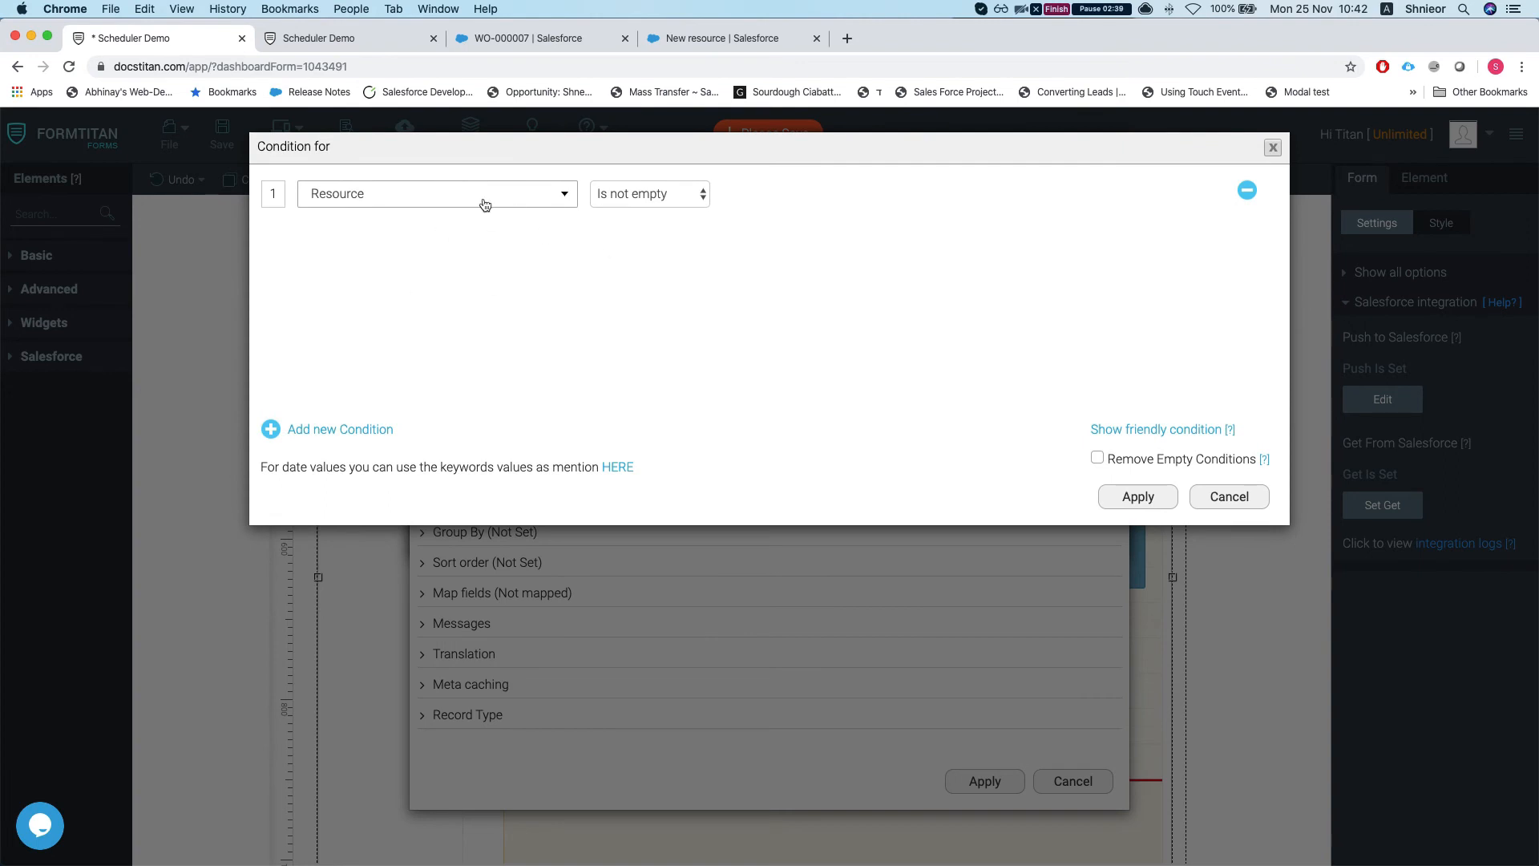
click(1155, 497)
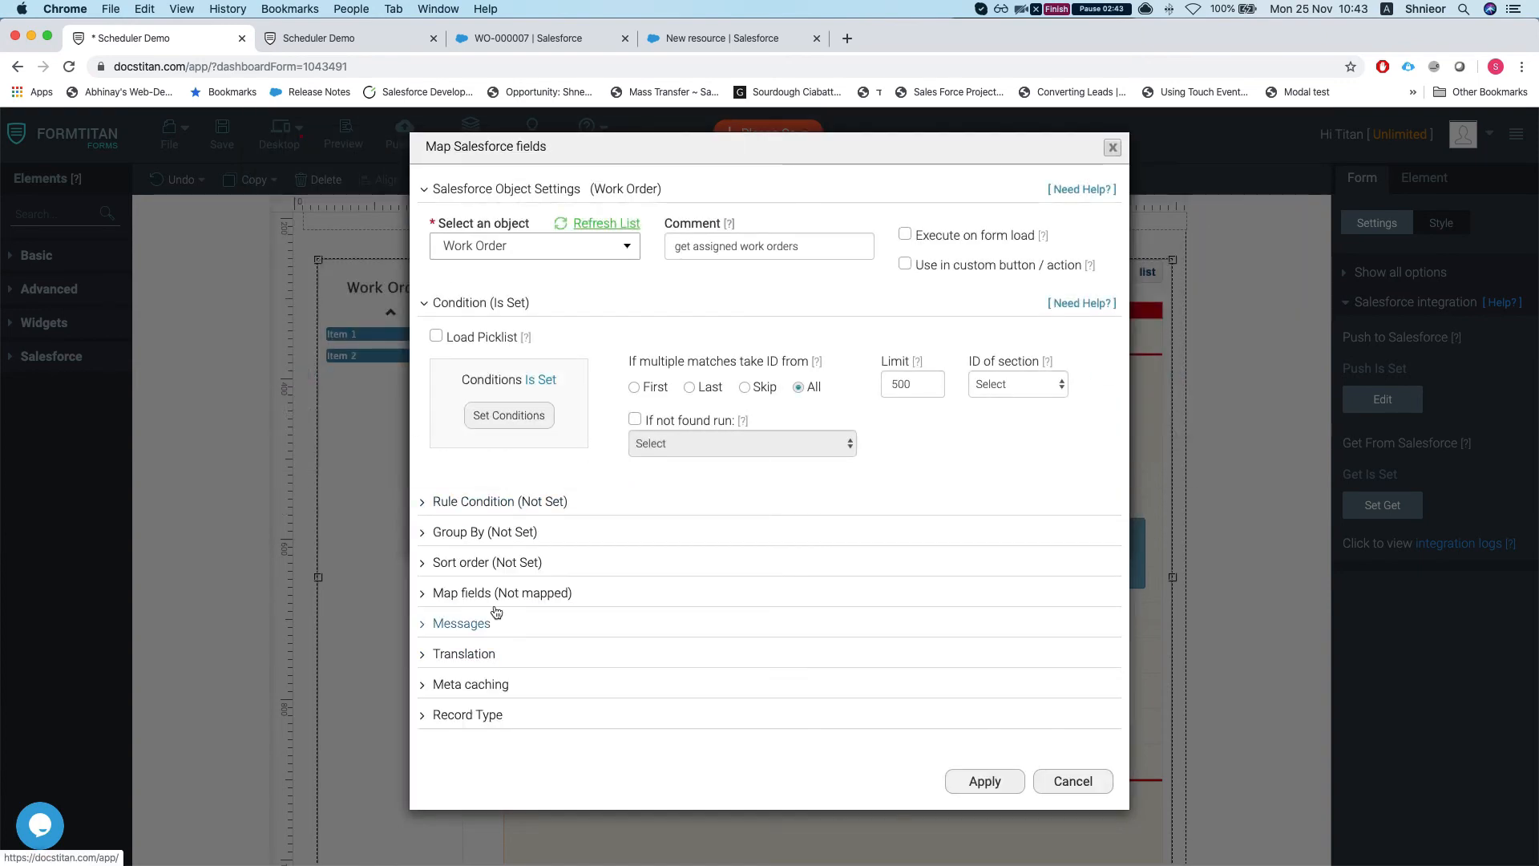
click(493, 598)
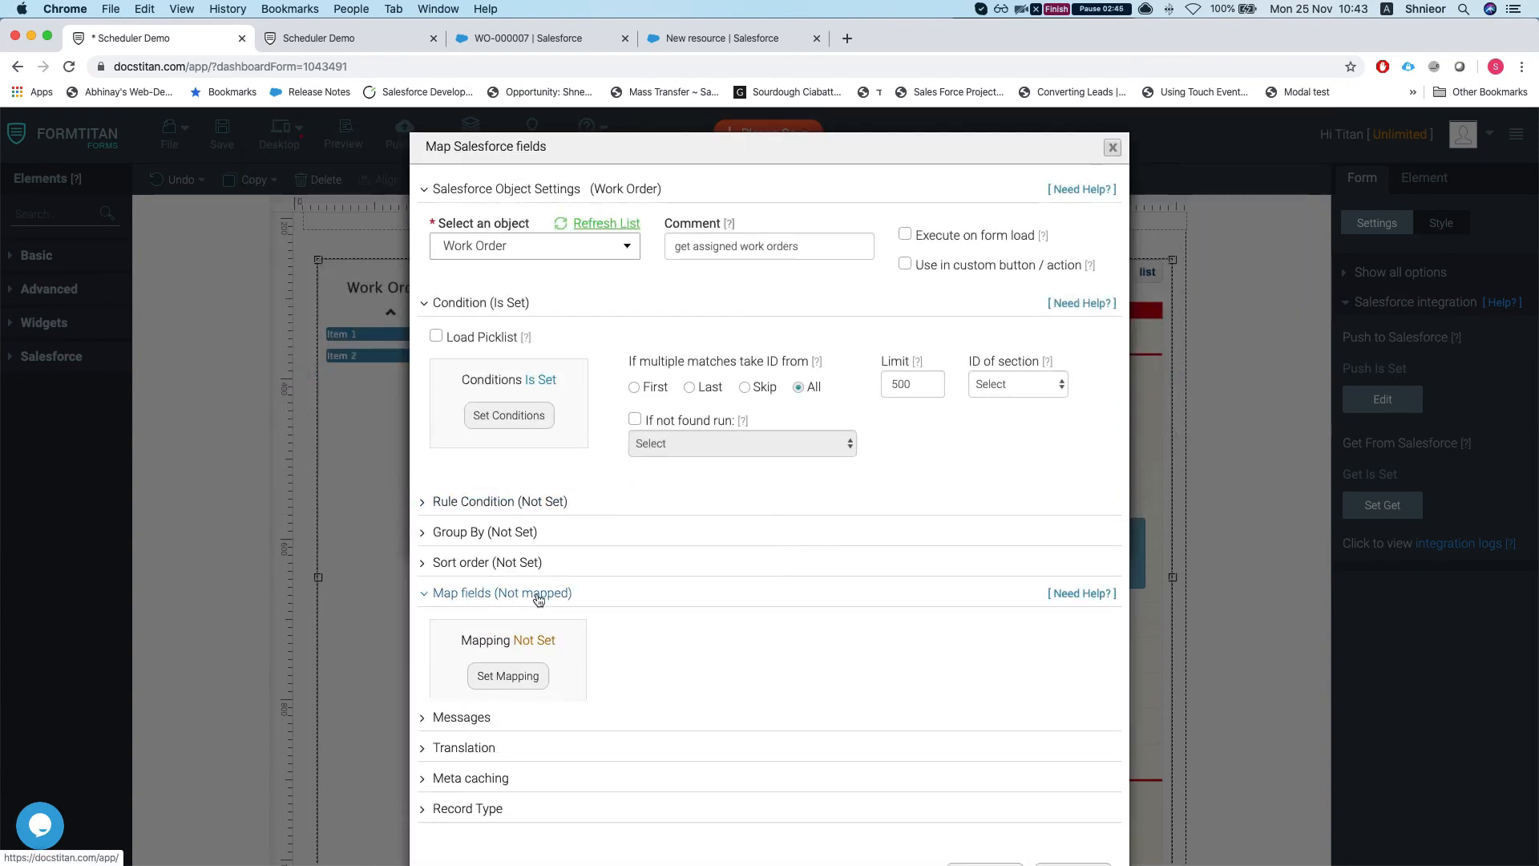
Step: Map the calendar title to Work Order Name and the value to Record ID
click(514, 676)
click(385, 197)
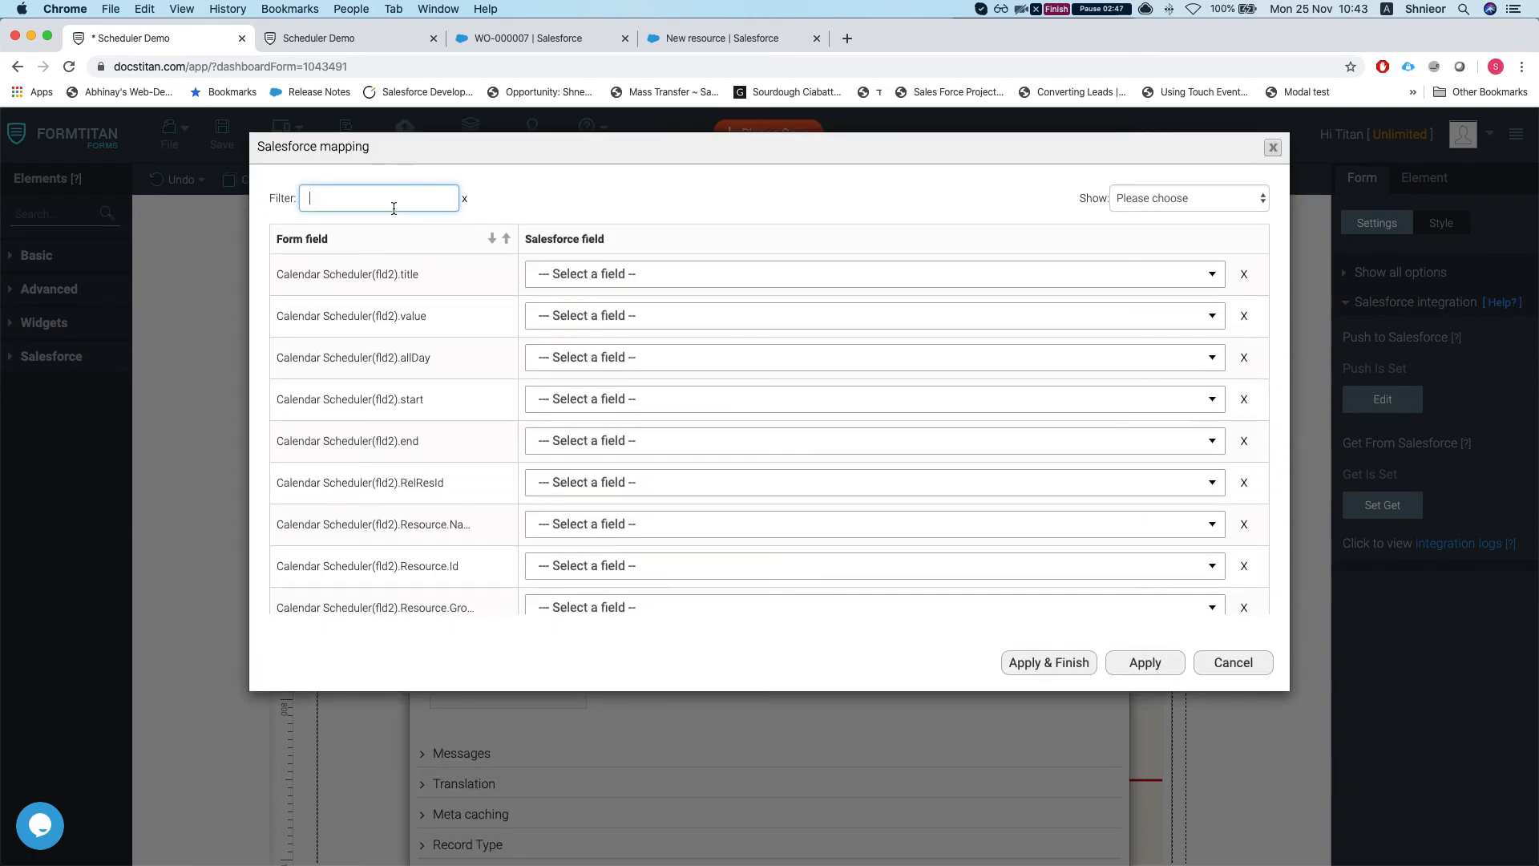
scroll(348, 302, down, 1)
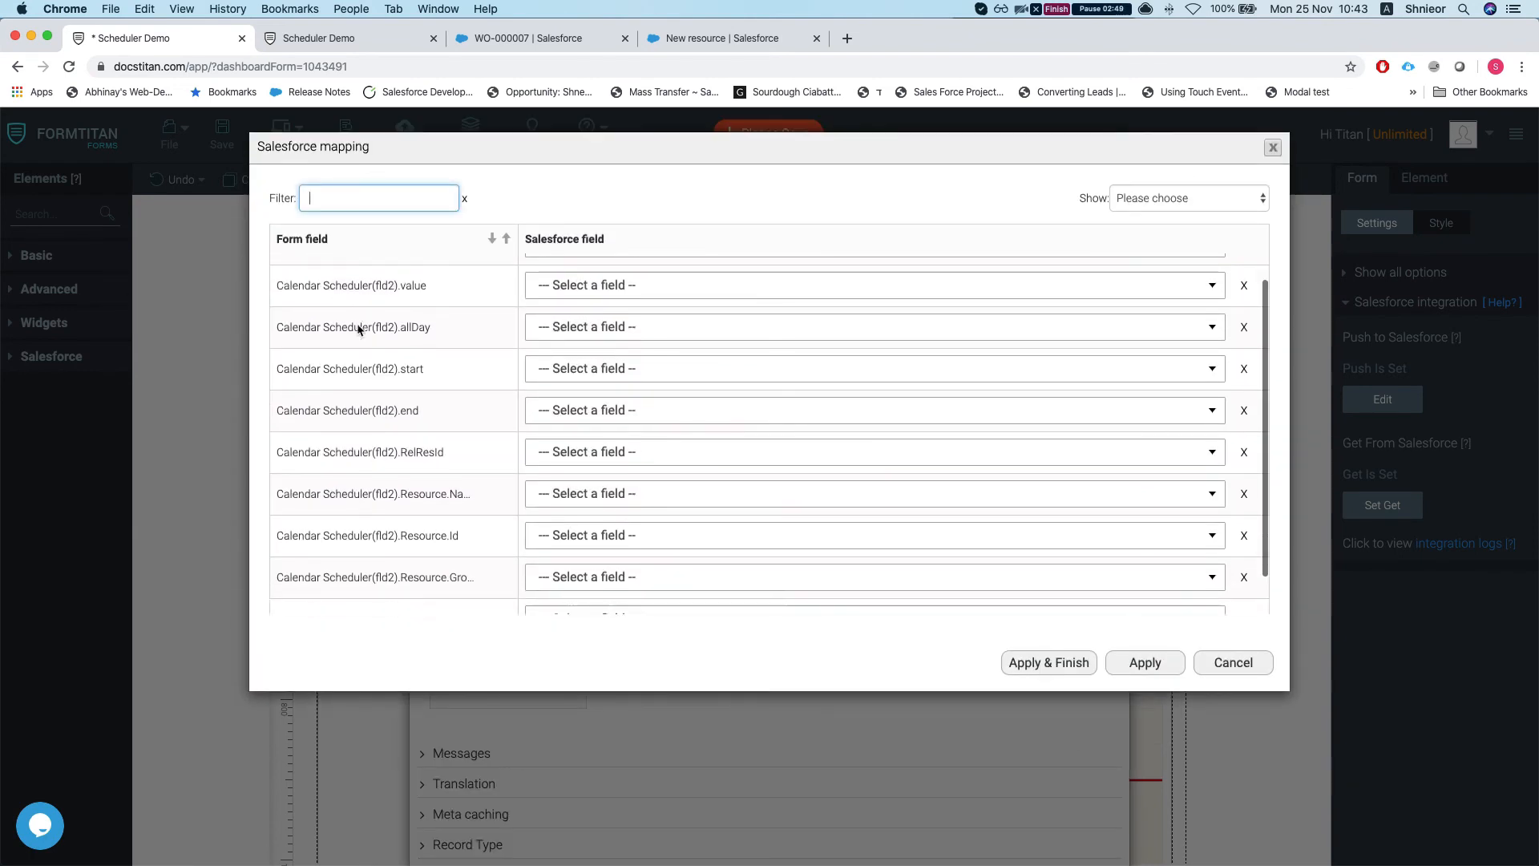
scroll(358, 326, up, 1)
click(617, 276)
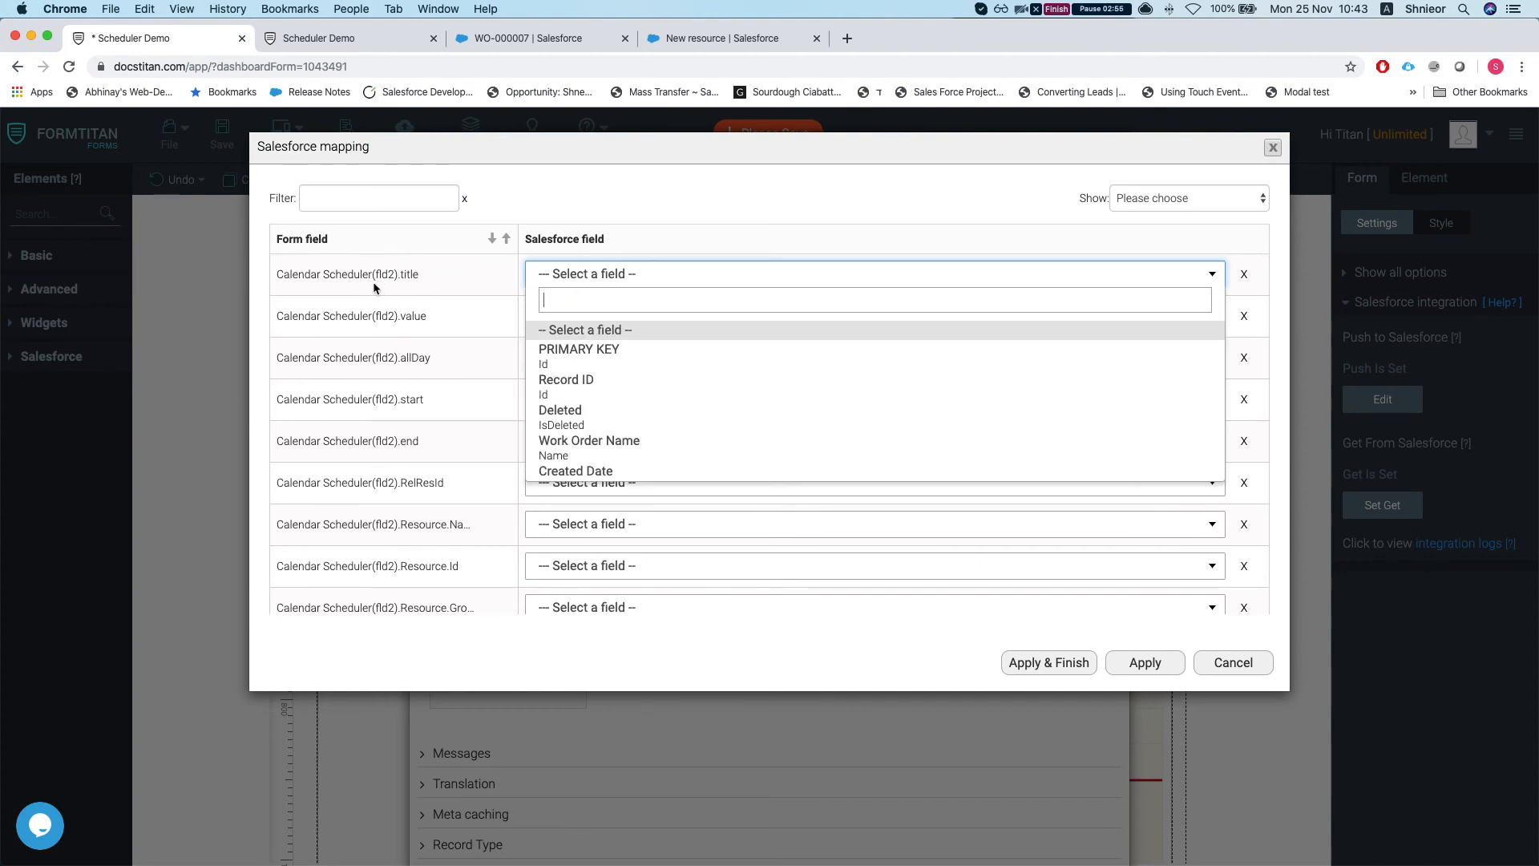
key(Down)
key(Down)
key(Down)
key(Down)
key(Down)
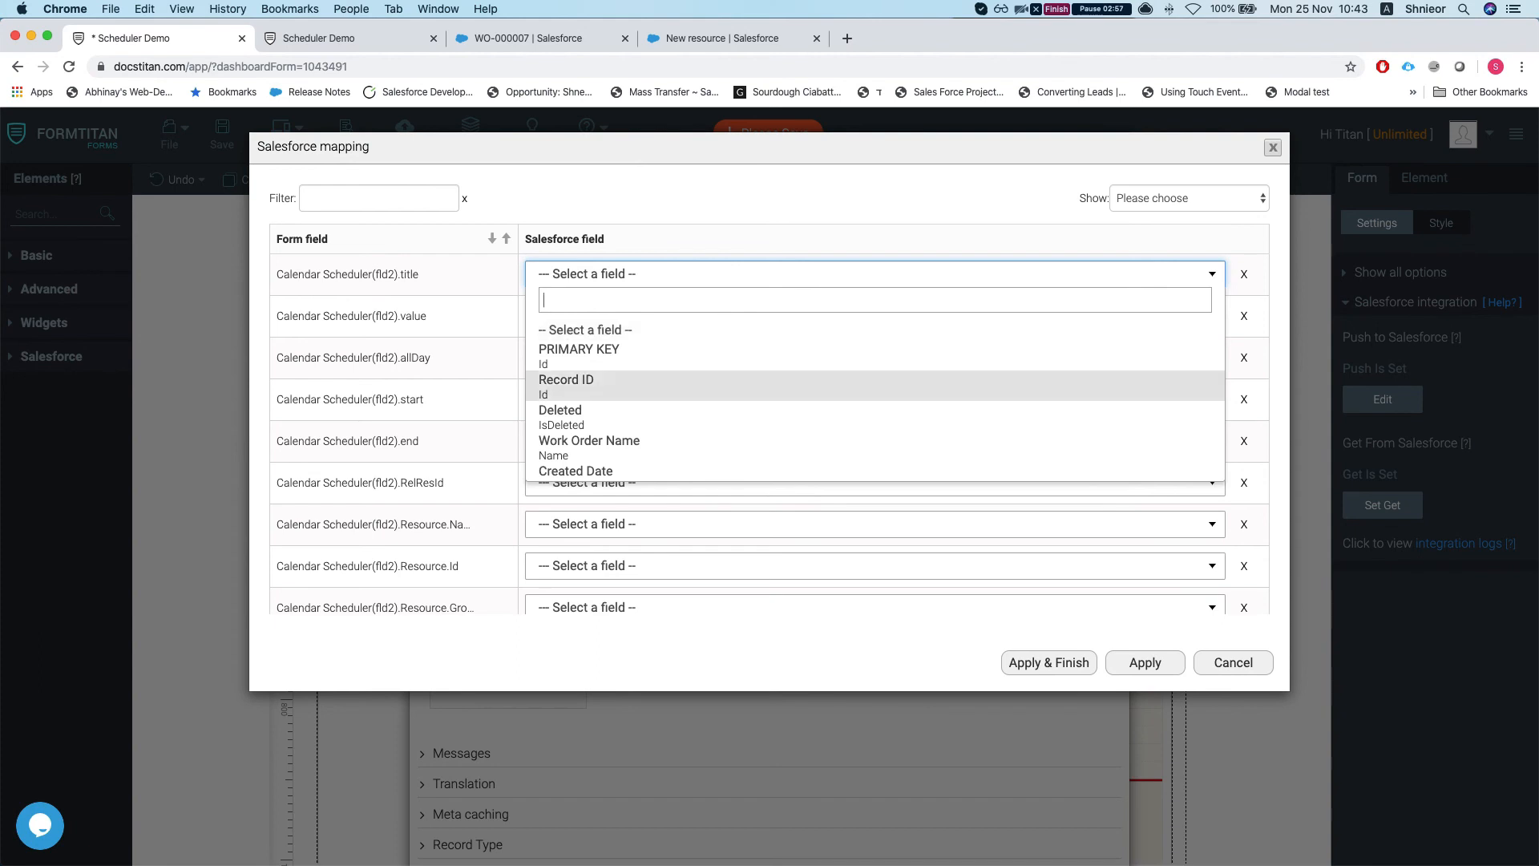
key(Up)
key(Return)
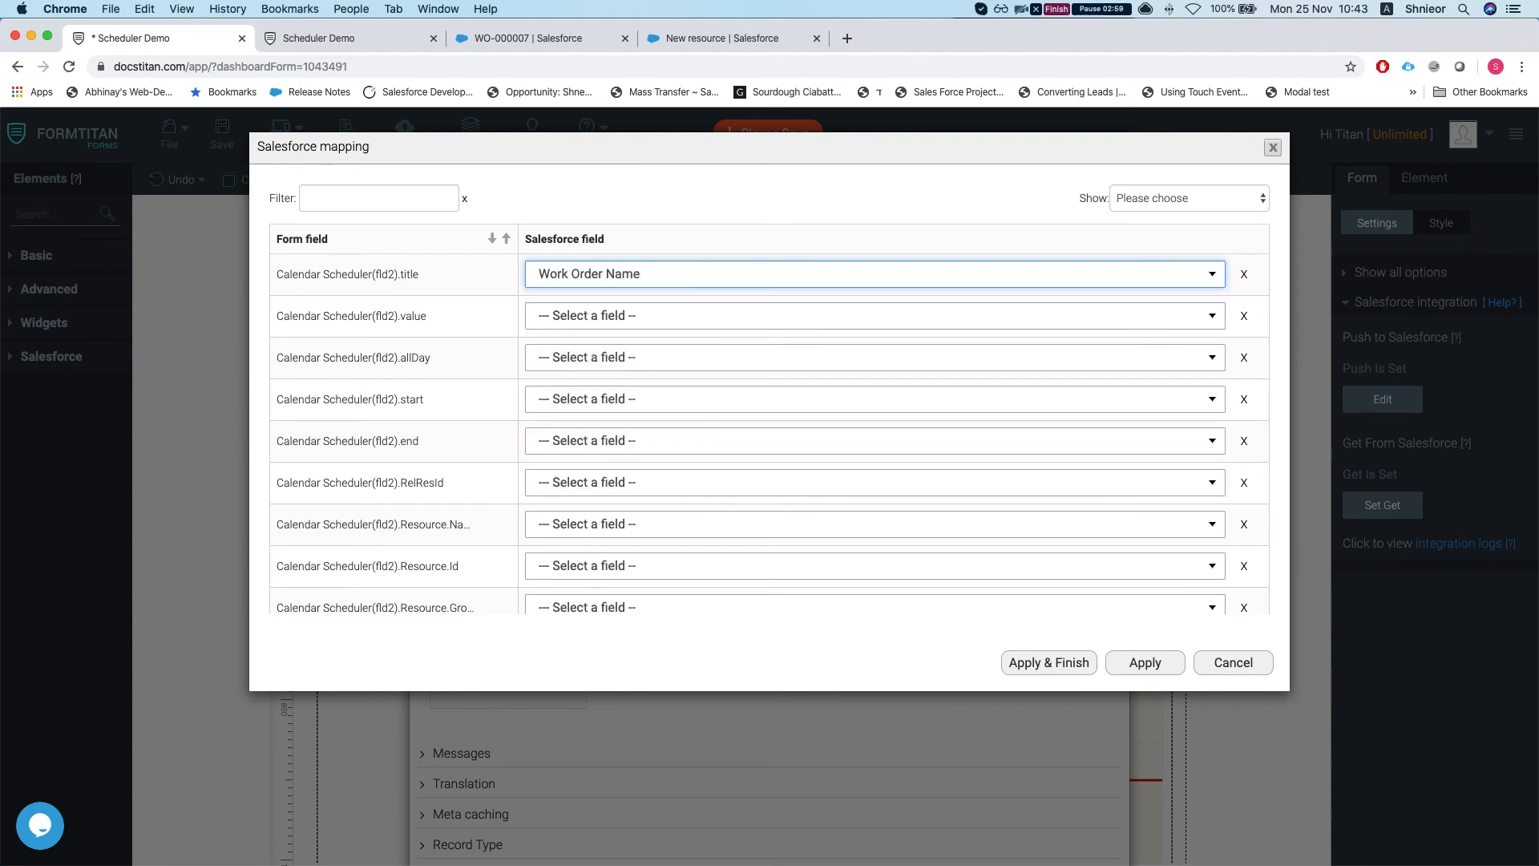
click(605, 318)
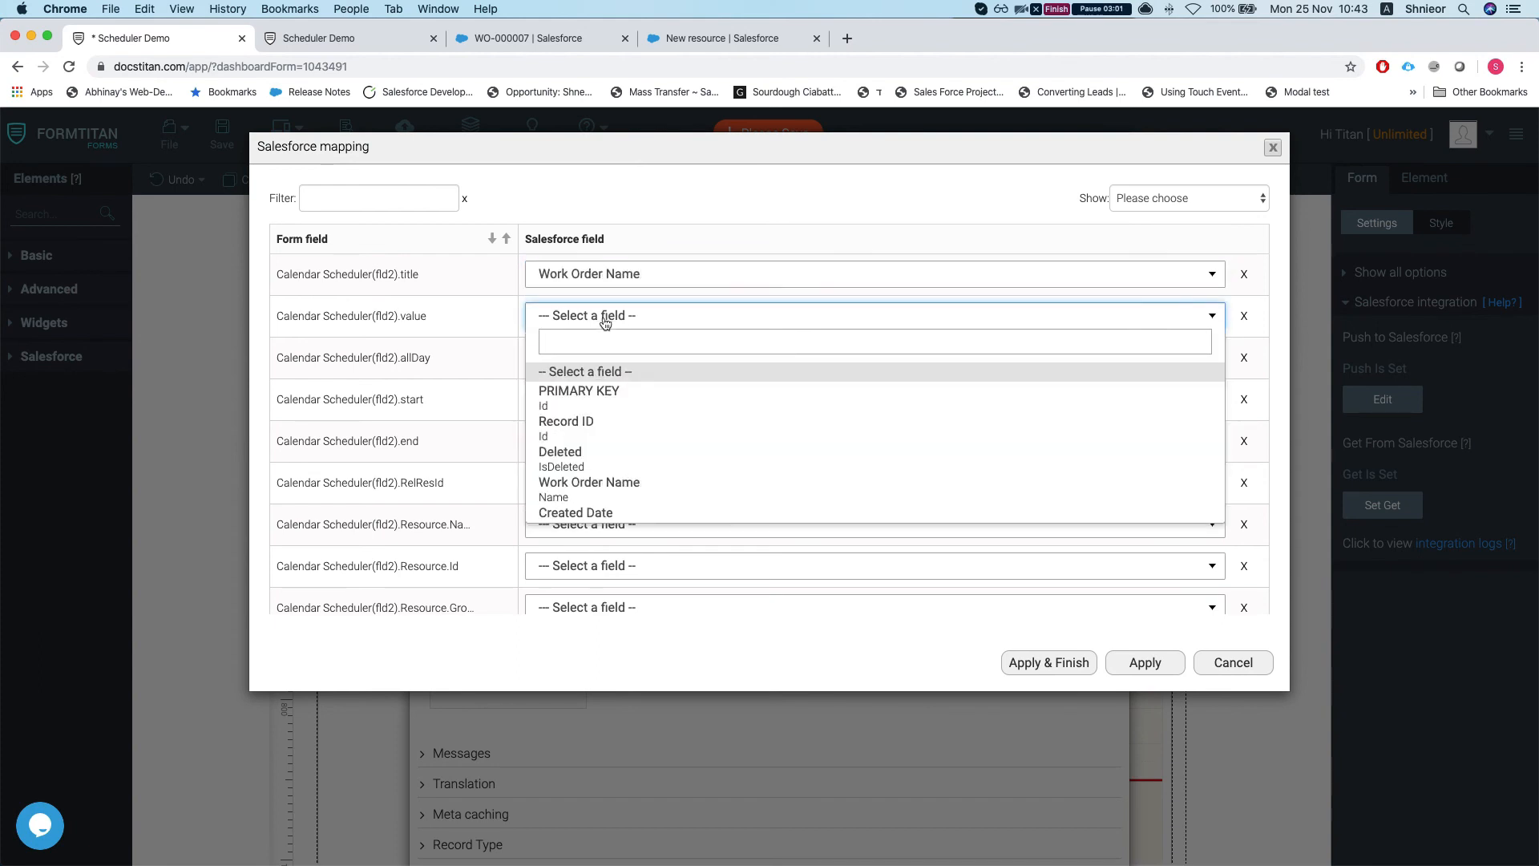
text(W)
key(BackSpace)
text(reco)
key(Return)
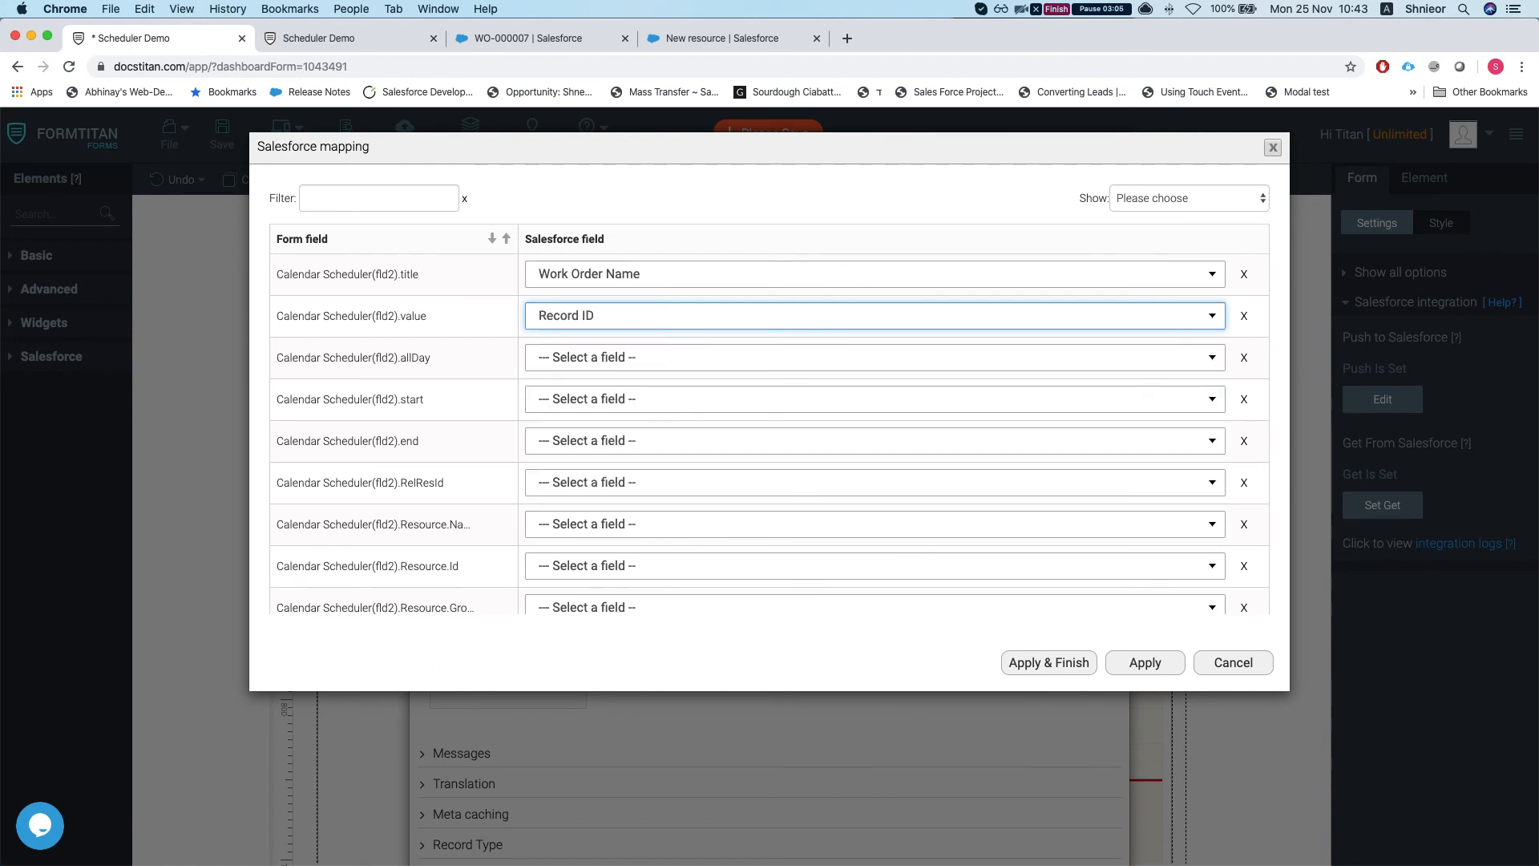
Step: Leave allDay unmapped and map start and end to Start DateTime and End DateTime
click(562, 355)
click(400, 398)
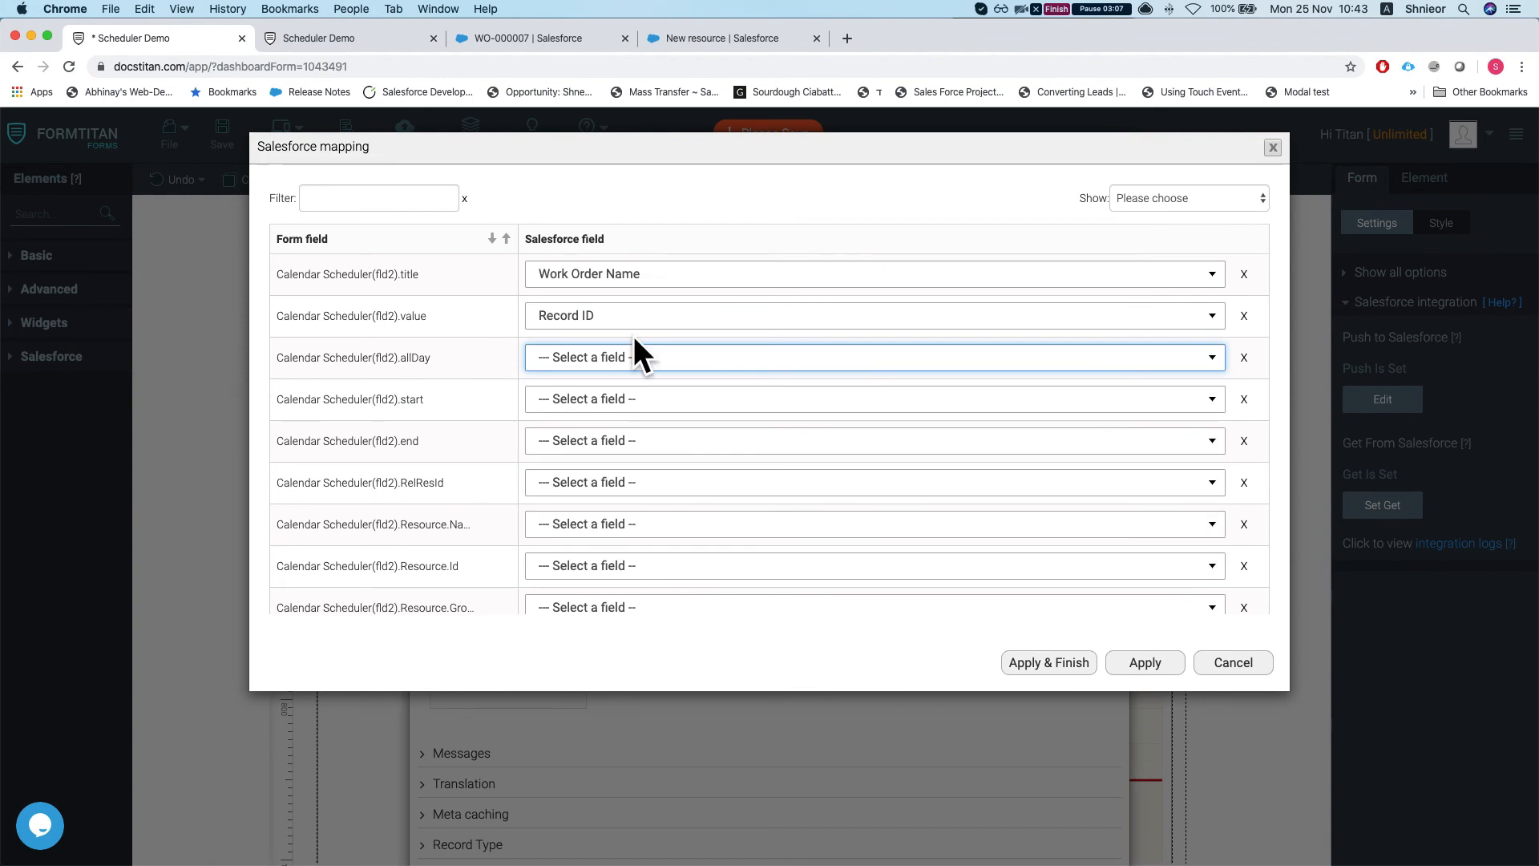
click(565, 409)
text(start)
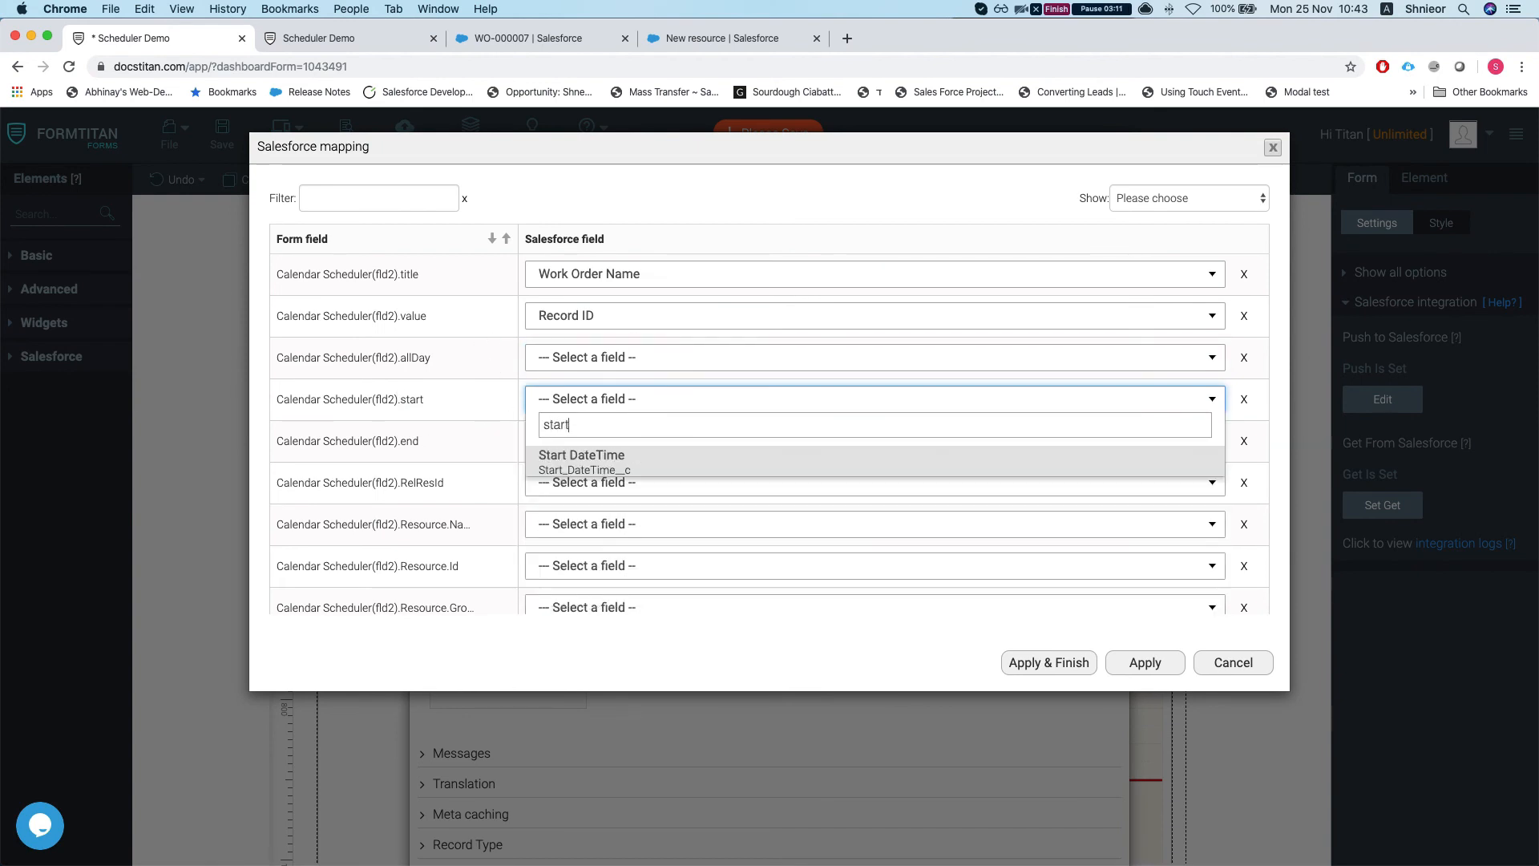
key(Return)
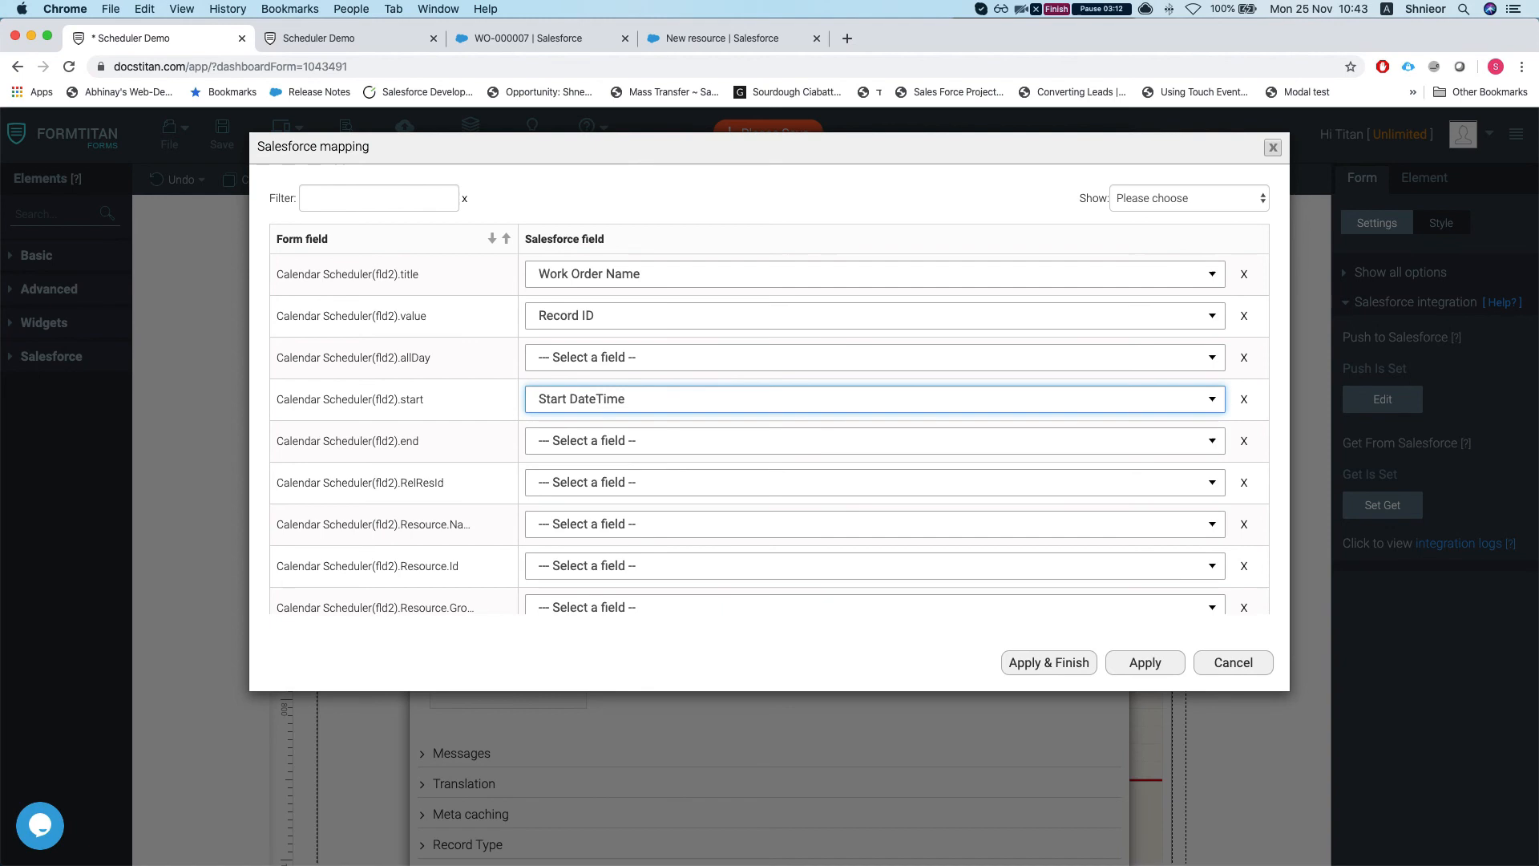
click(595, 442)
text(end)
key(Return)
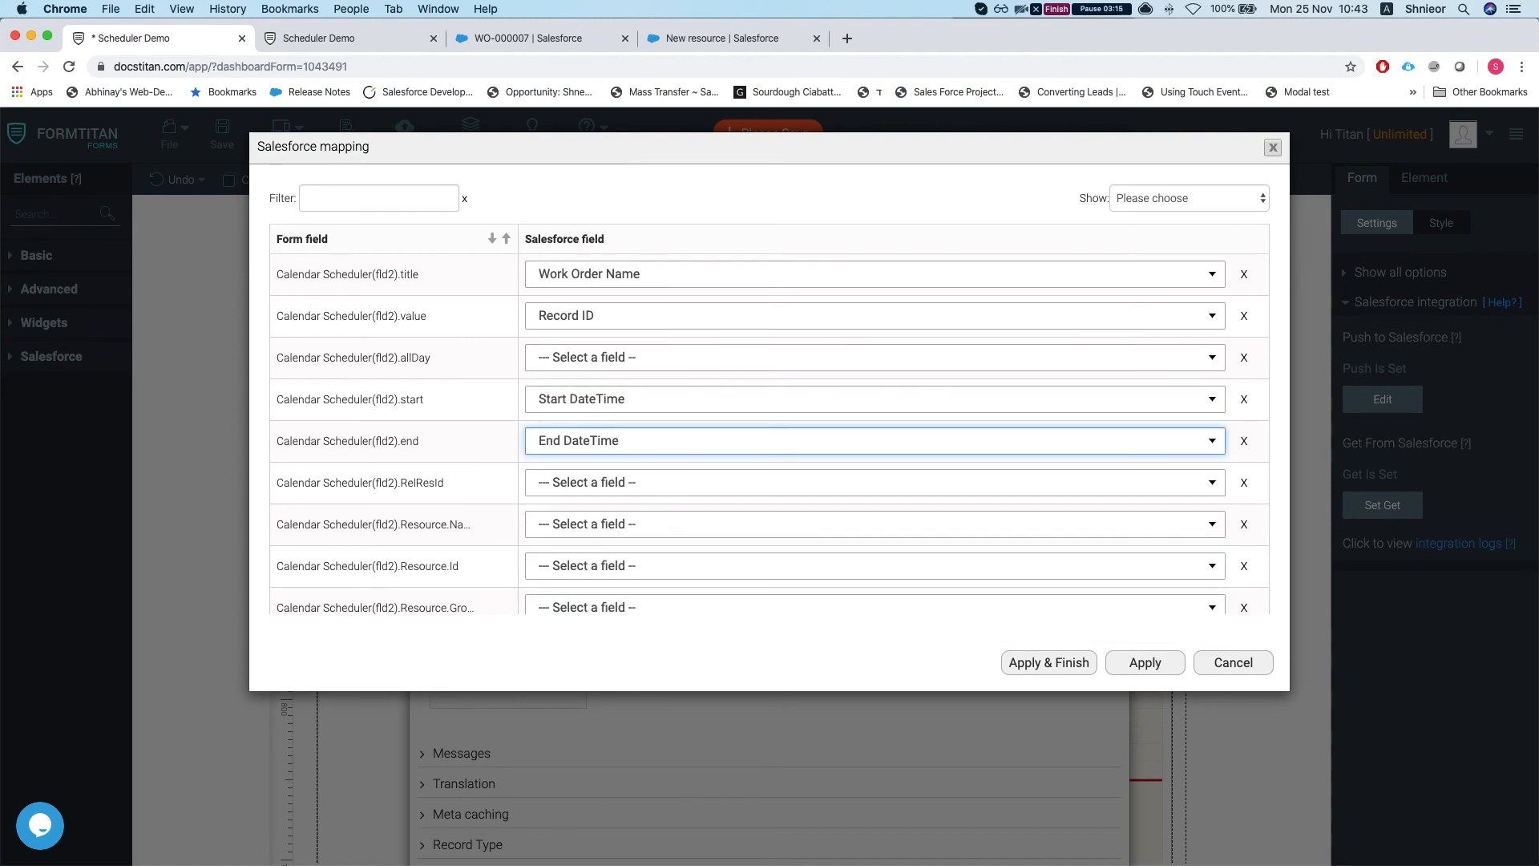
scroll(605, 459, down, 1)
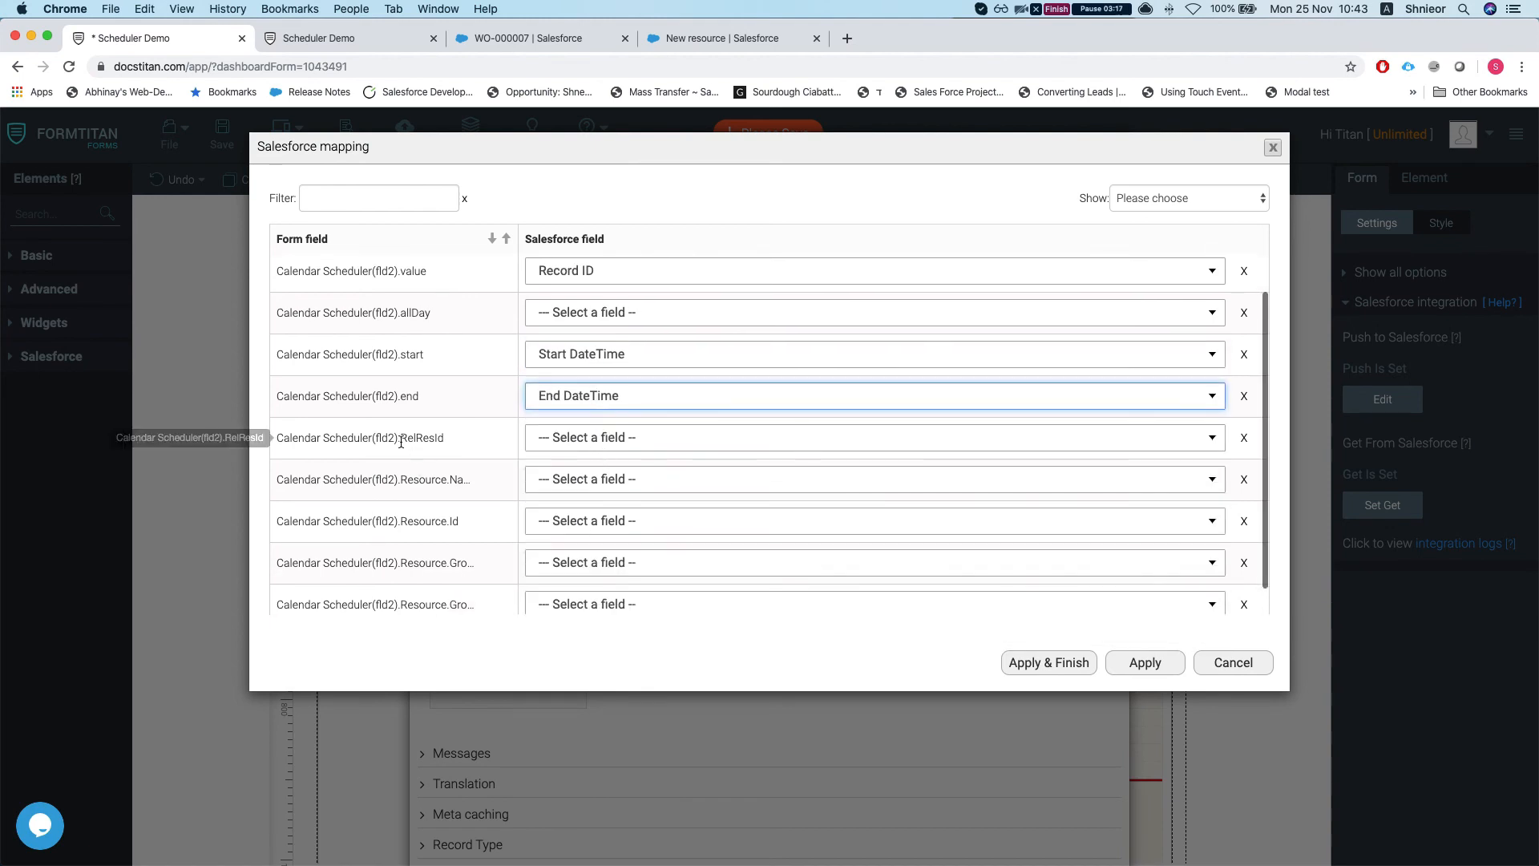
Step: Map the calendar's RelResId field to the Work Order's Resource lookup
mouse_move(398, 438)
mouse_down()
mouse_move(459, 440)
mouse_move(403, 437)
mouse_up()
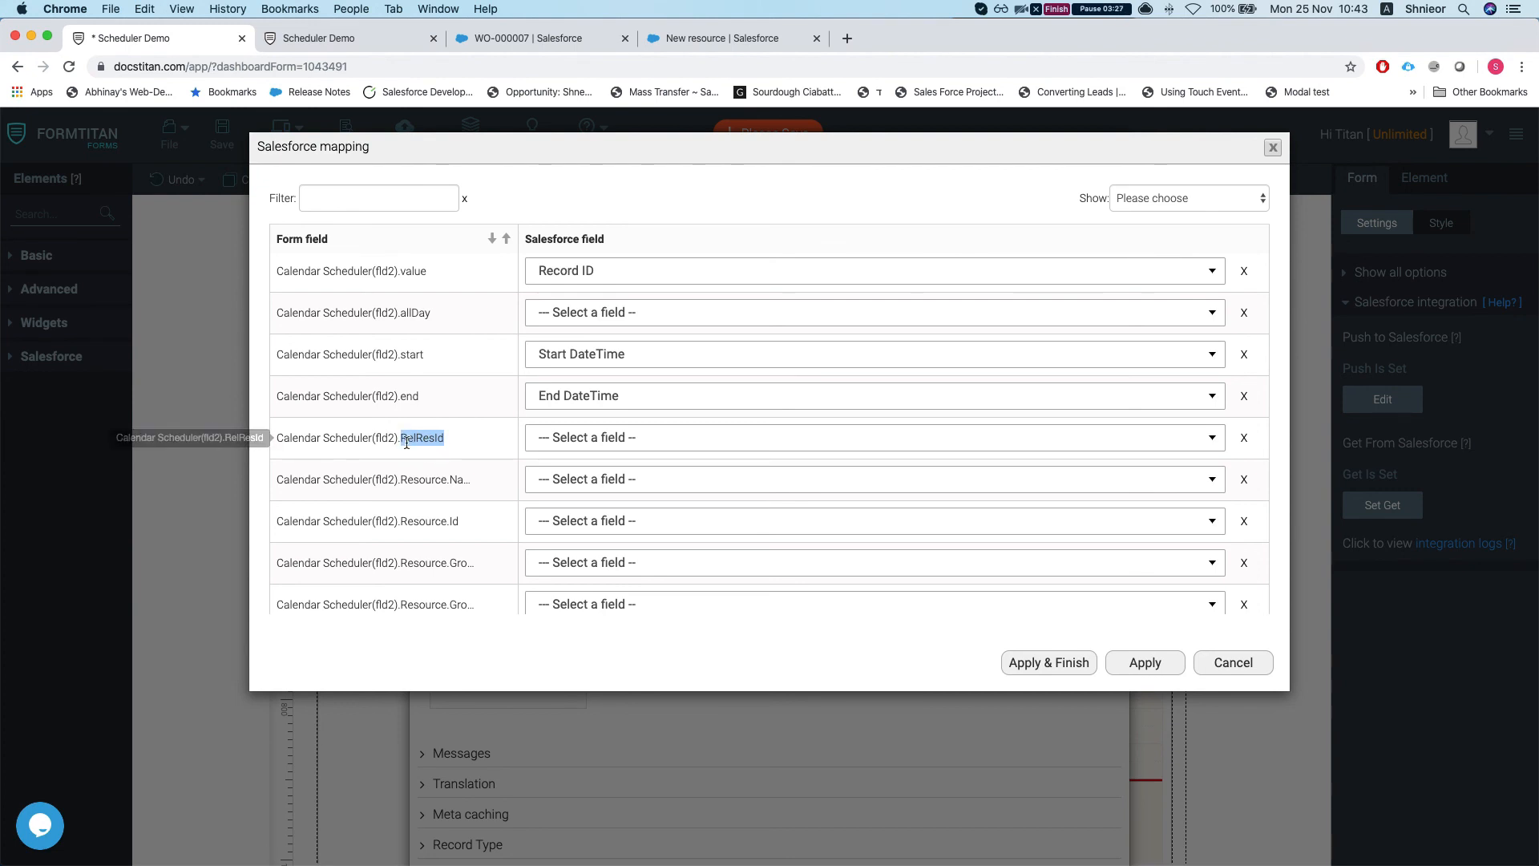
click(608, 442)
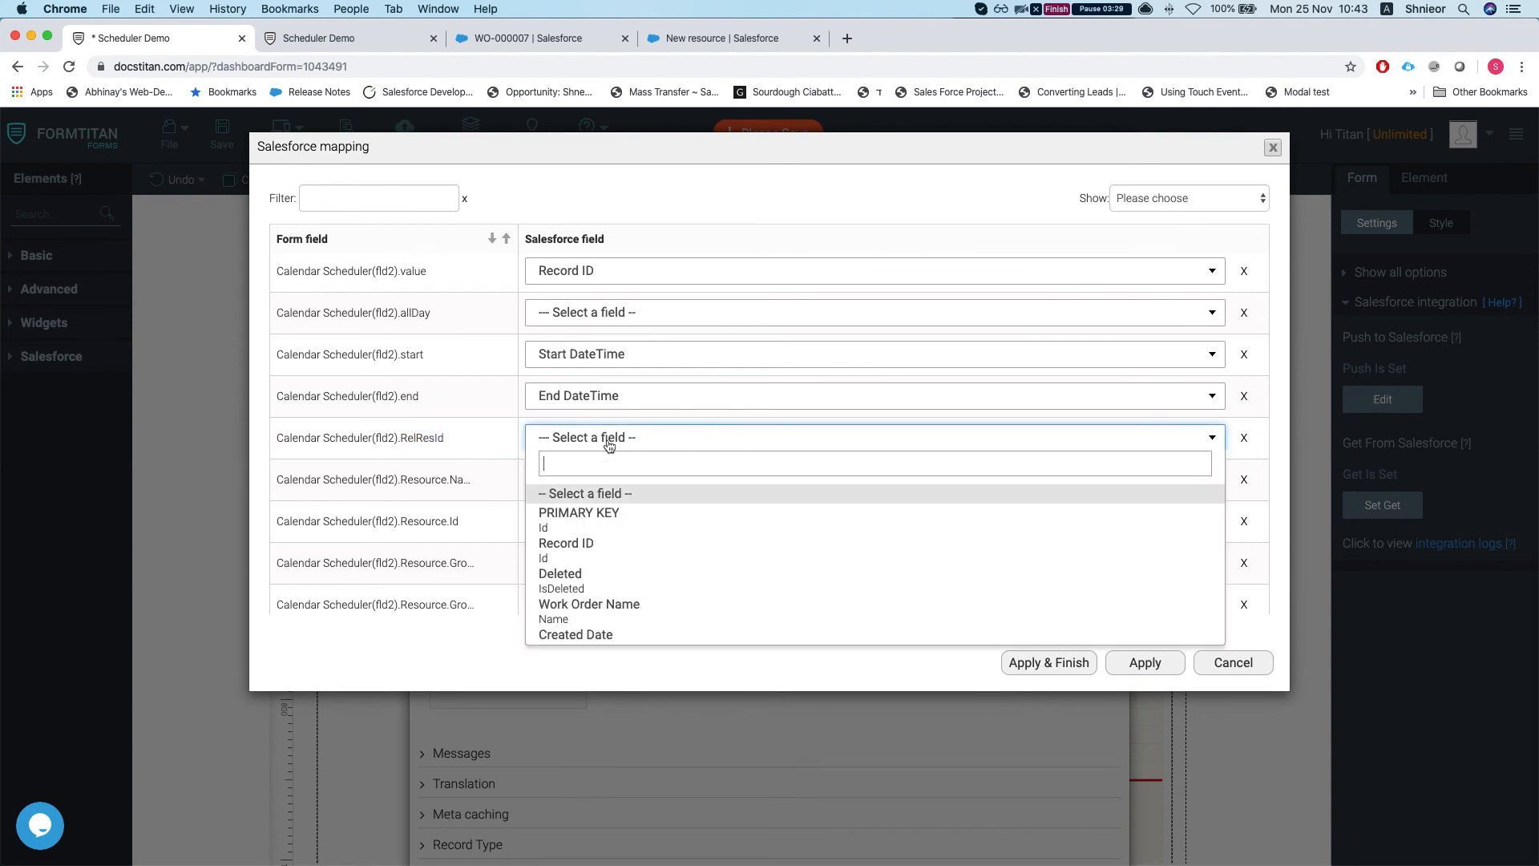
text(r)
key(BackSpace)
key(BackSpace)
key(BackSpace)
text(reso)
key(Return)
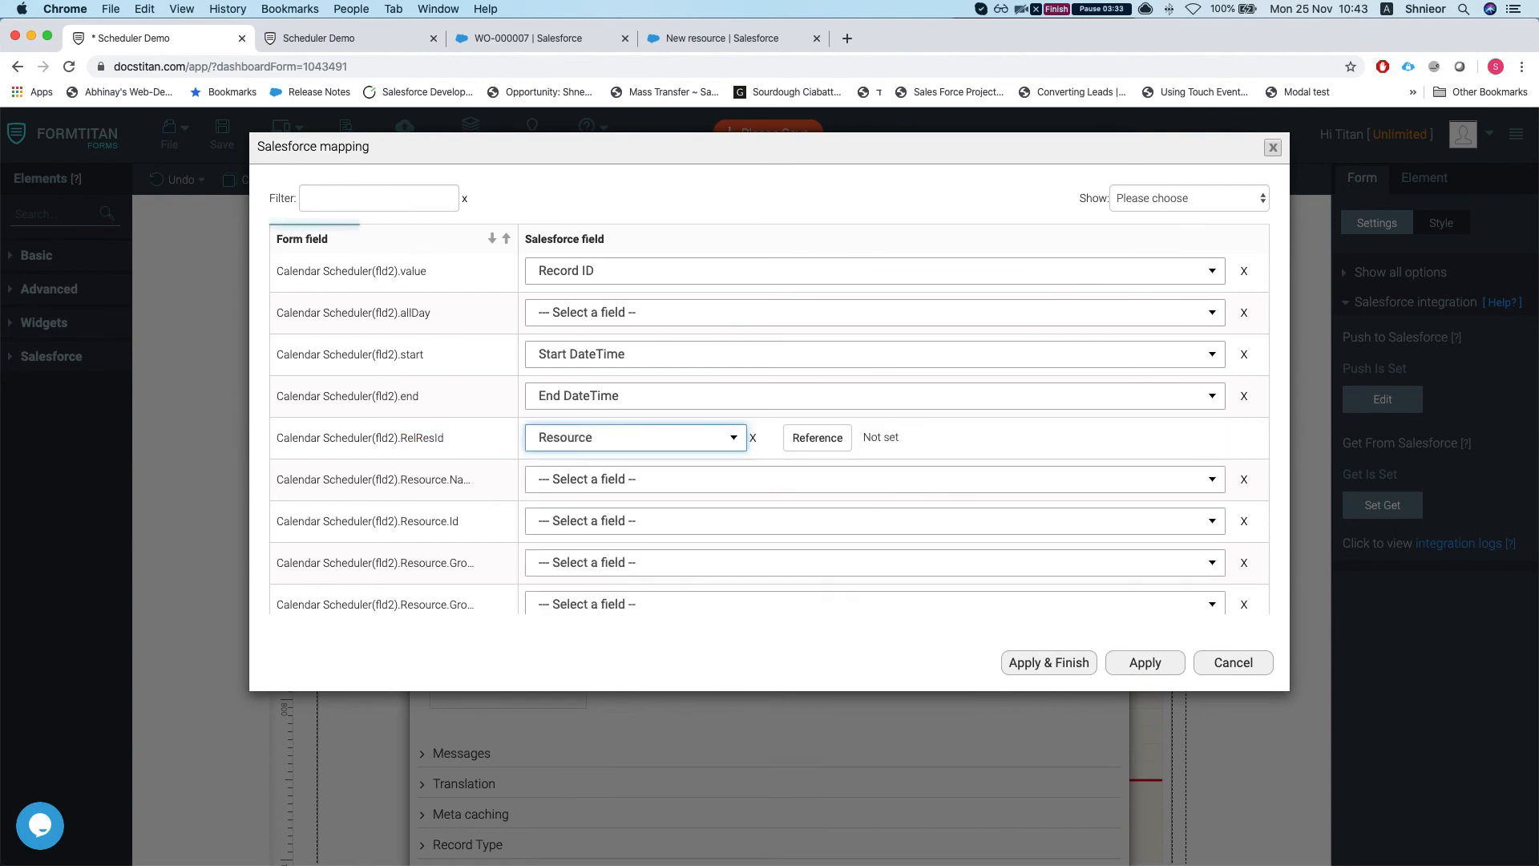
Step: Reference the Resource by its Record ID and apply the finished mapping
click(818, 438)
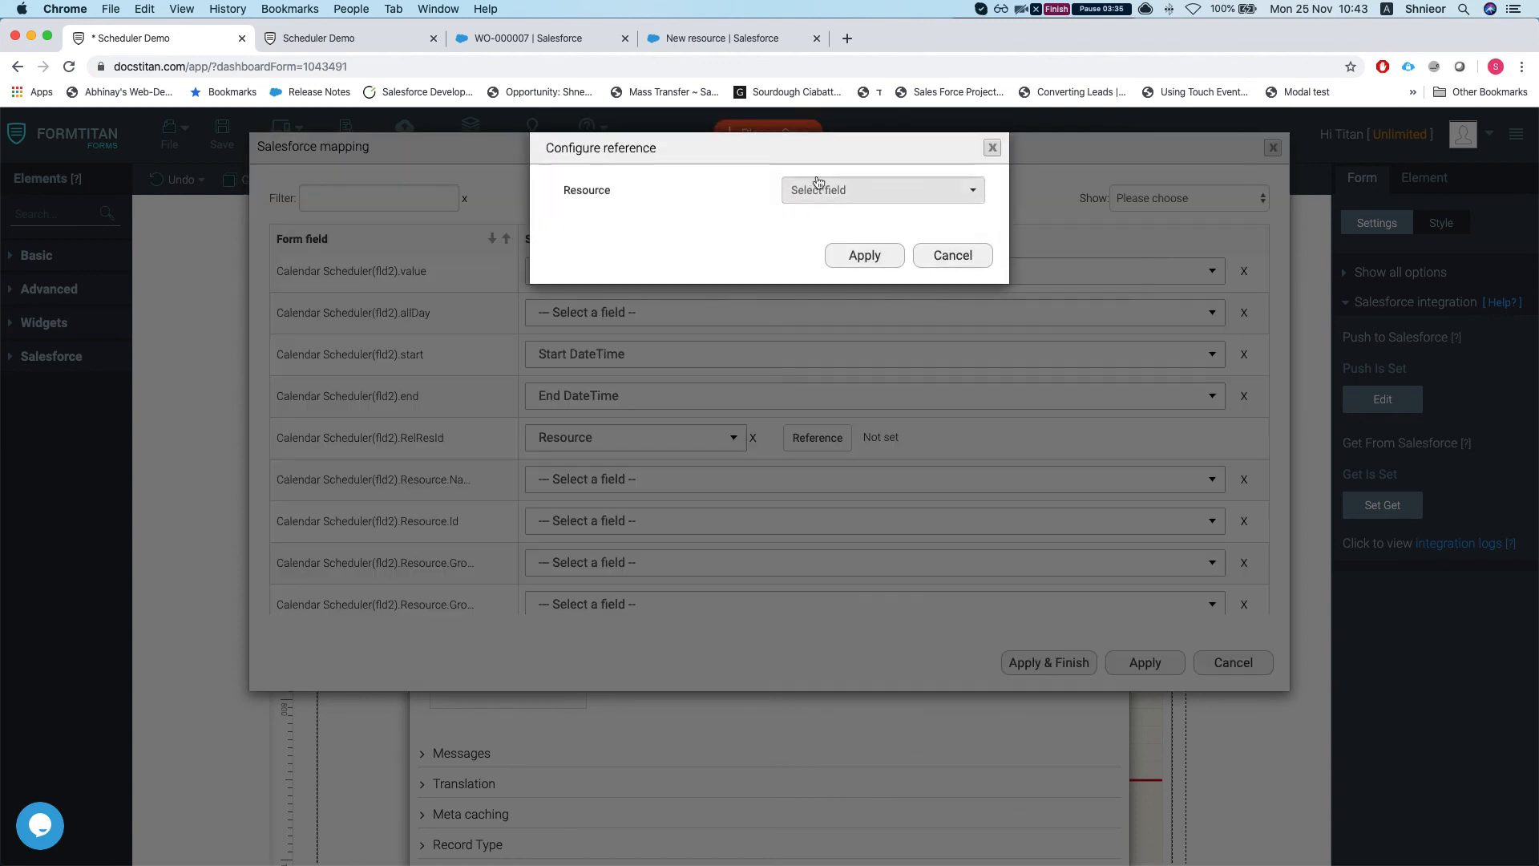
click(882, 190)
click(822, 237)
click(843, 256)
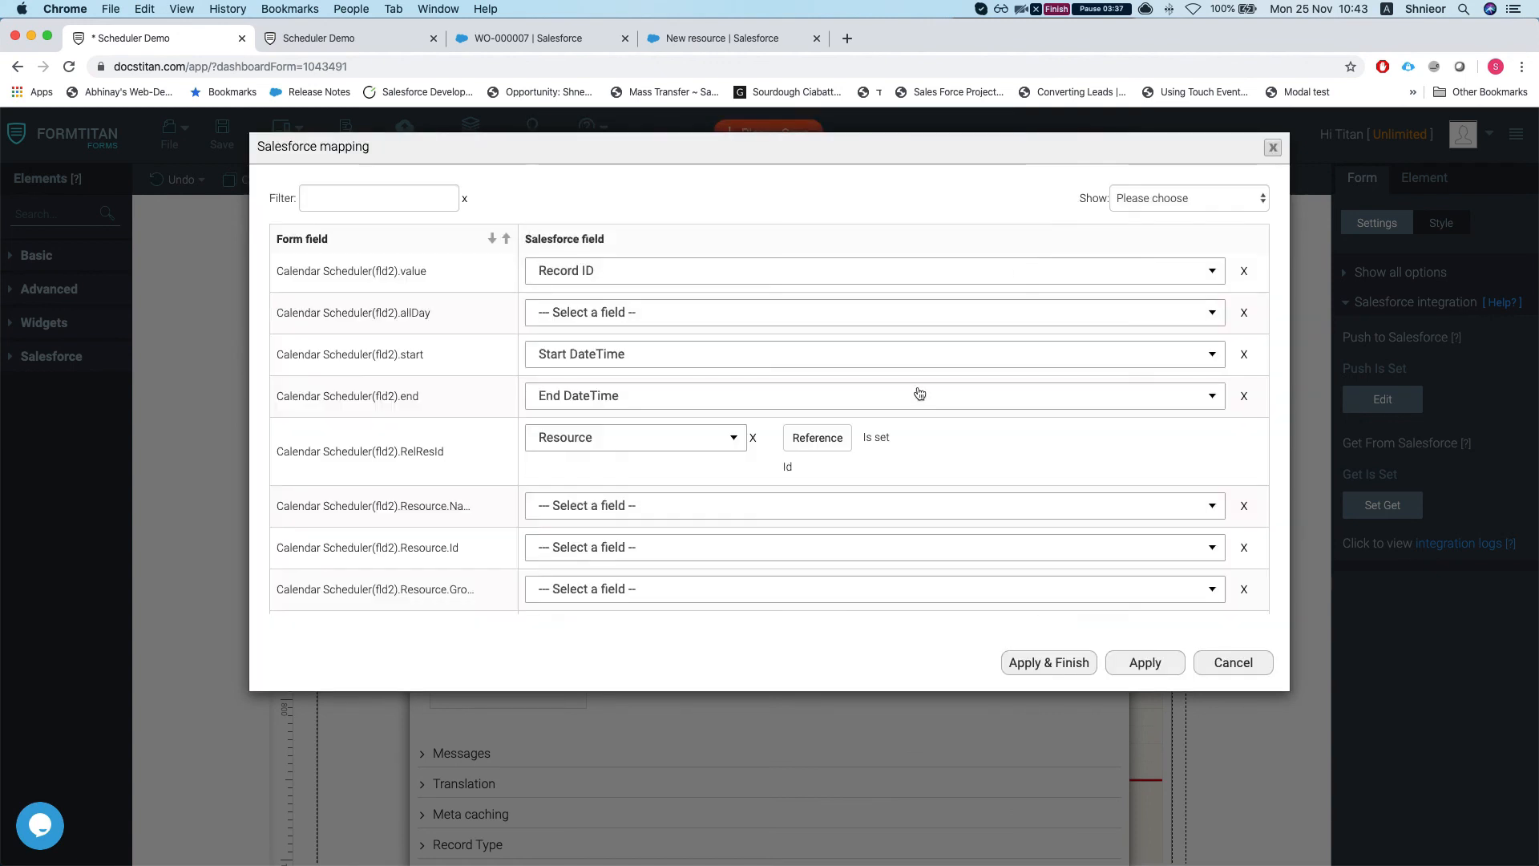
click(1037, 664)
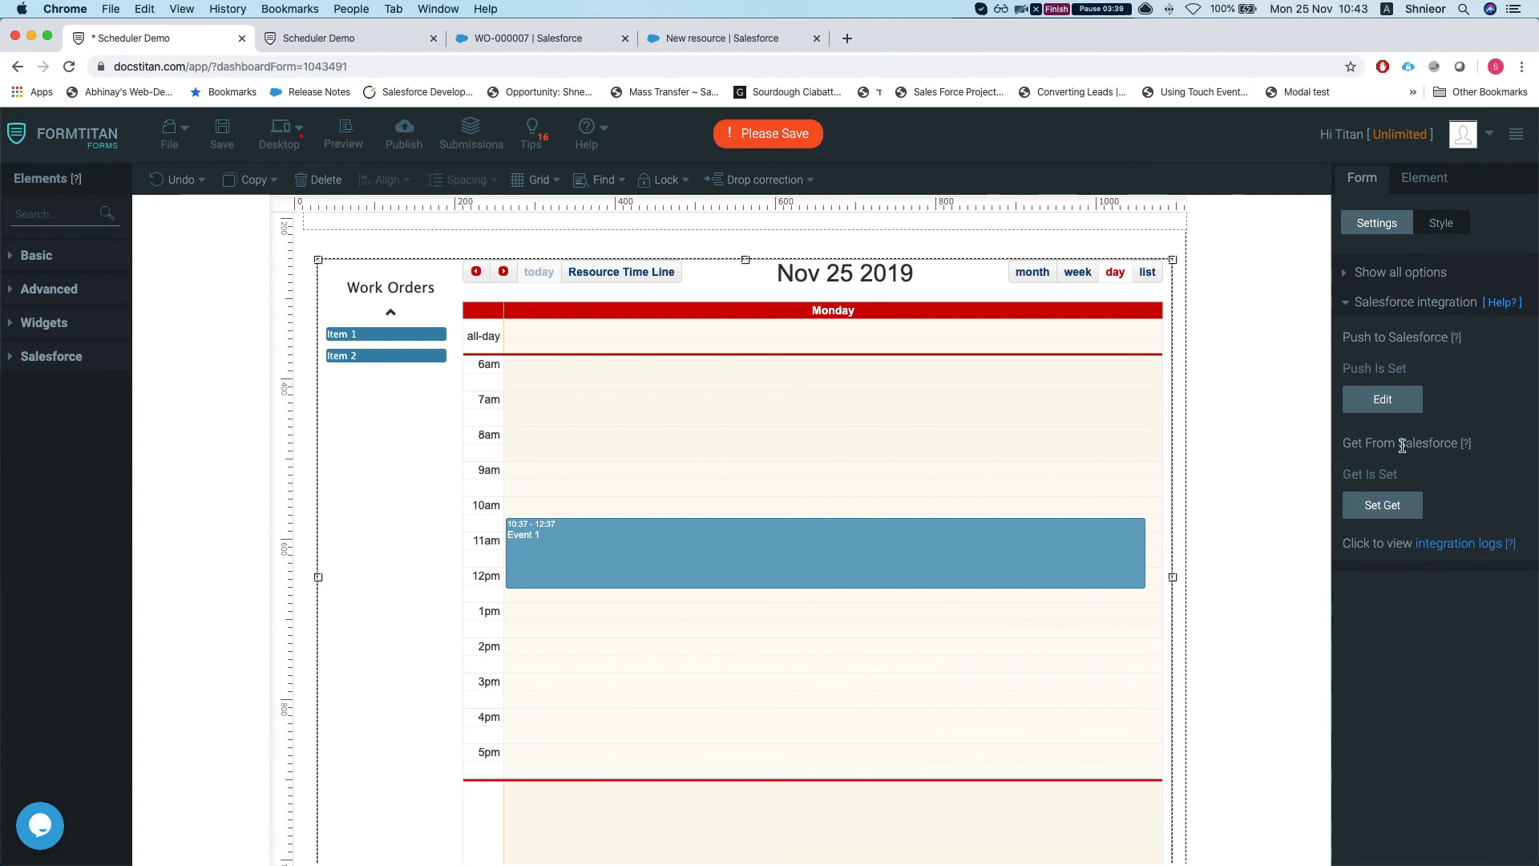
Step: Enable 'Execute on form load' for the #3 Work Order get assigned work orders query, then save the form
click(1391, 509)
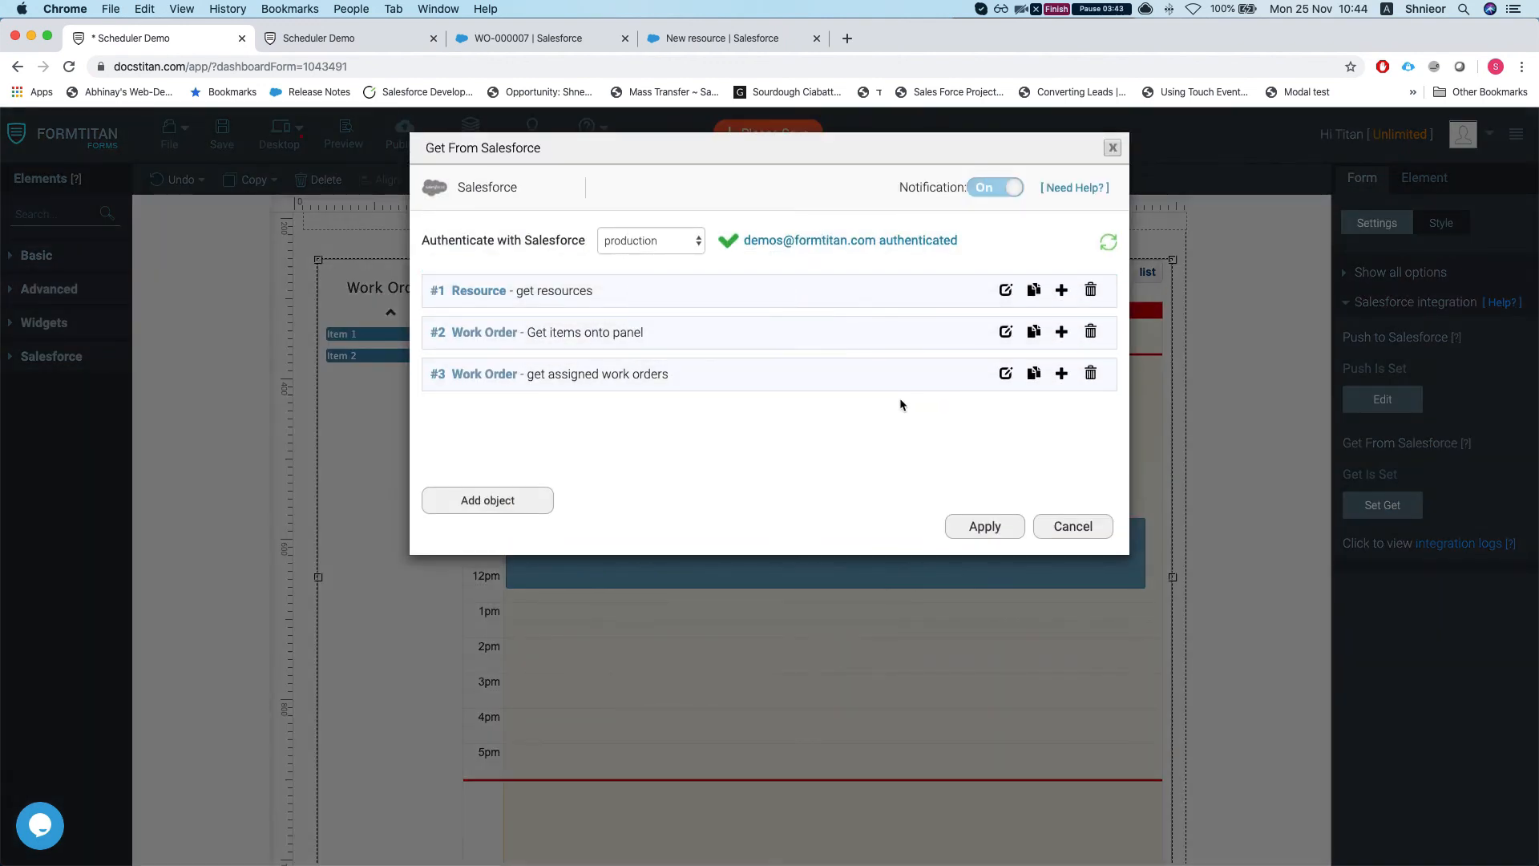
click(1006, 373)
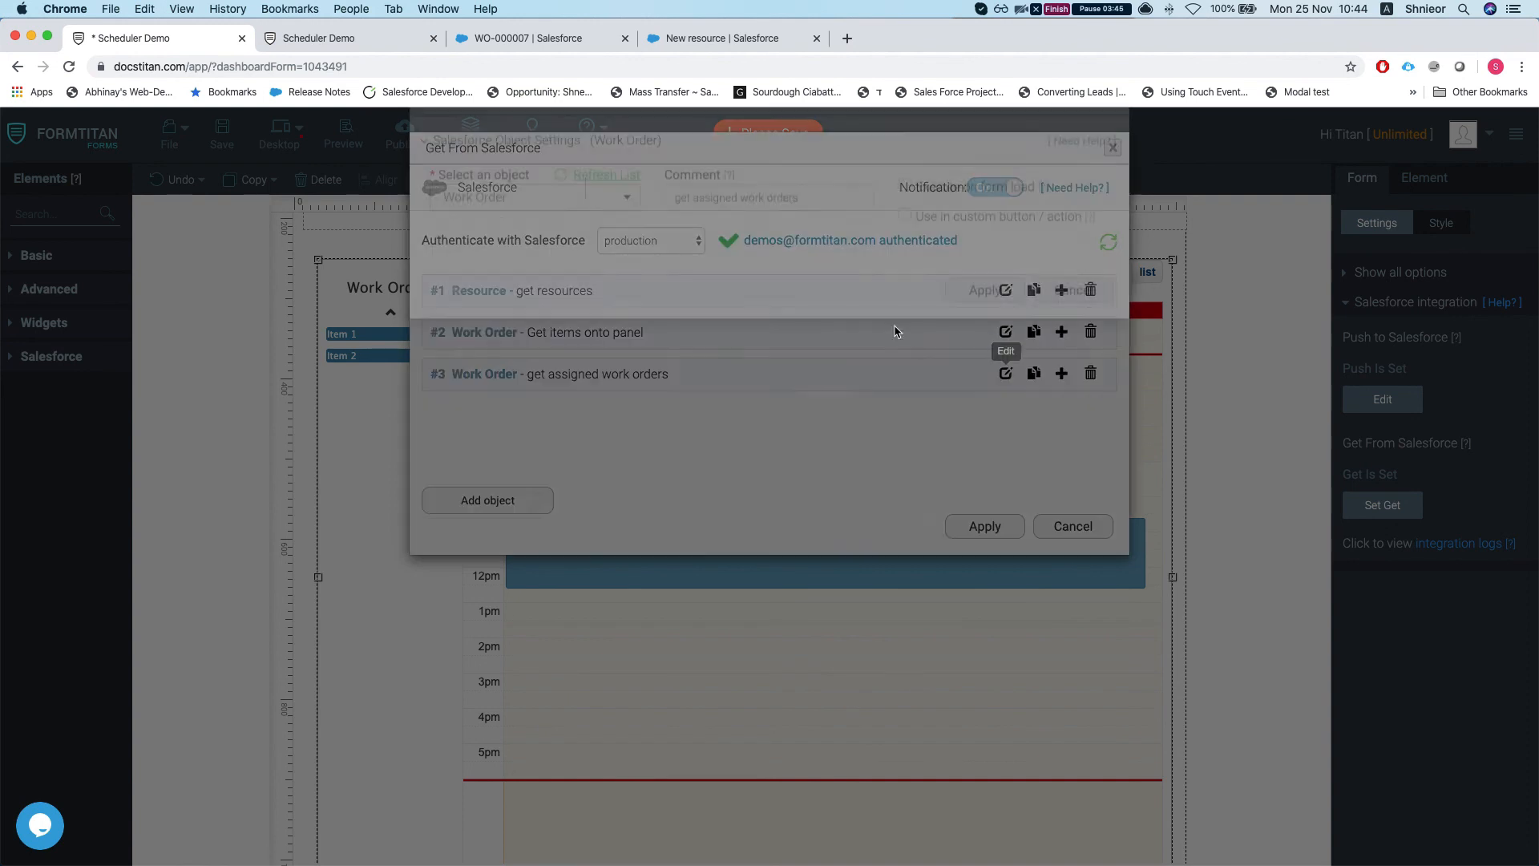
click(906, 235)
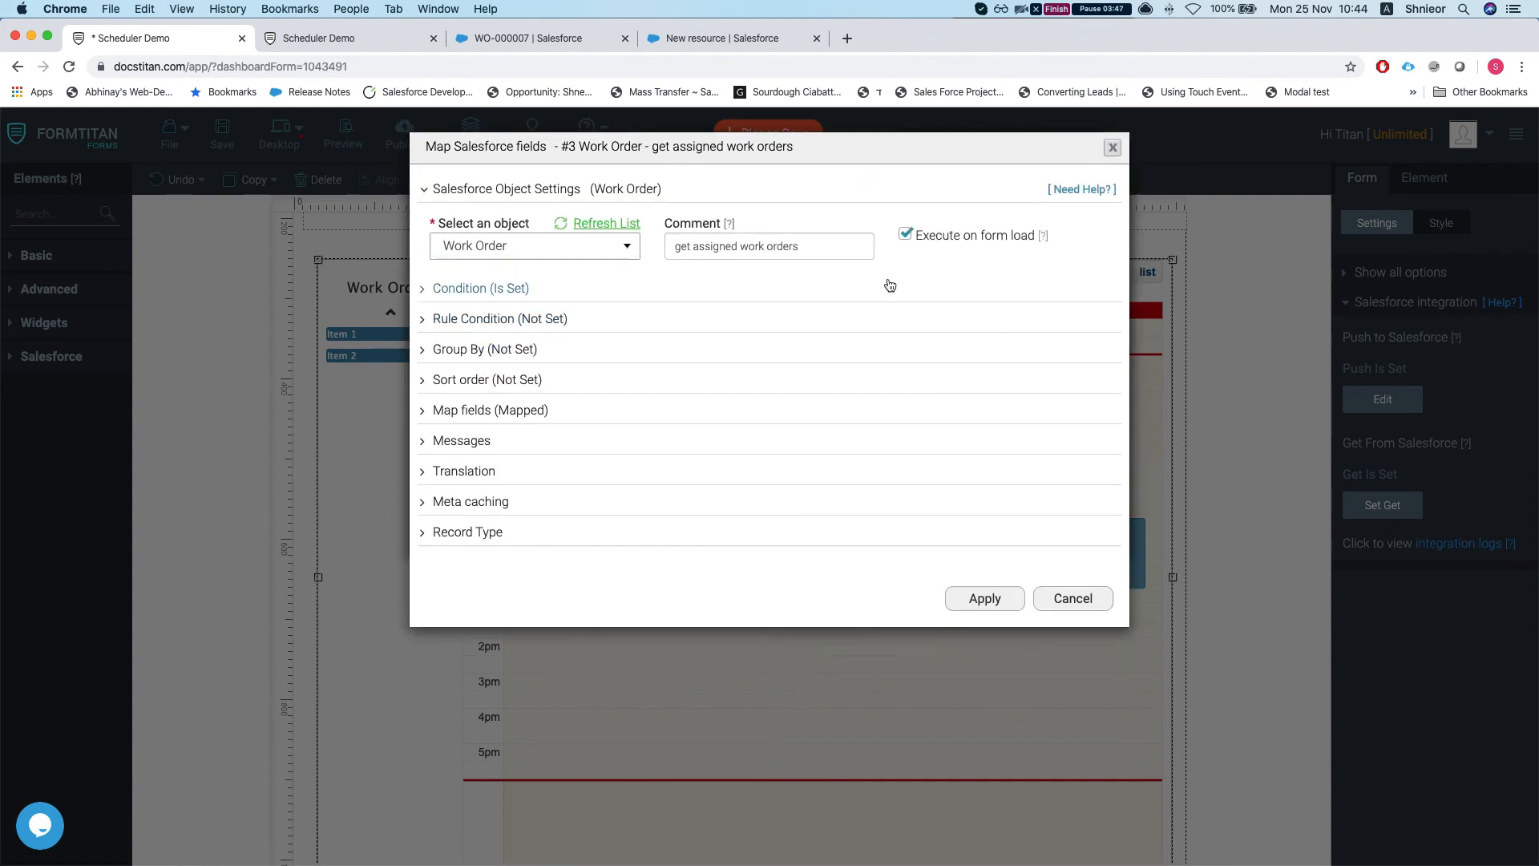
click(987, 606)
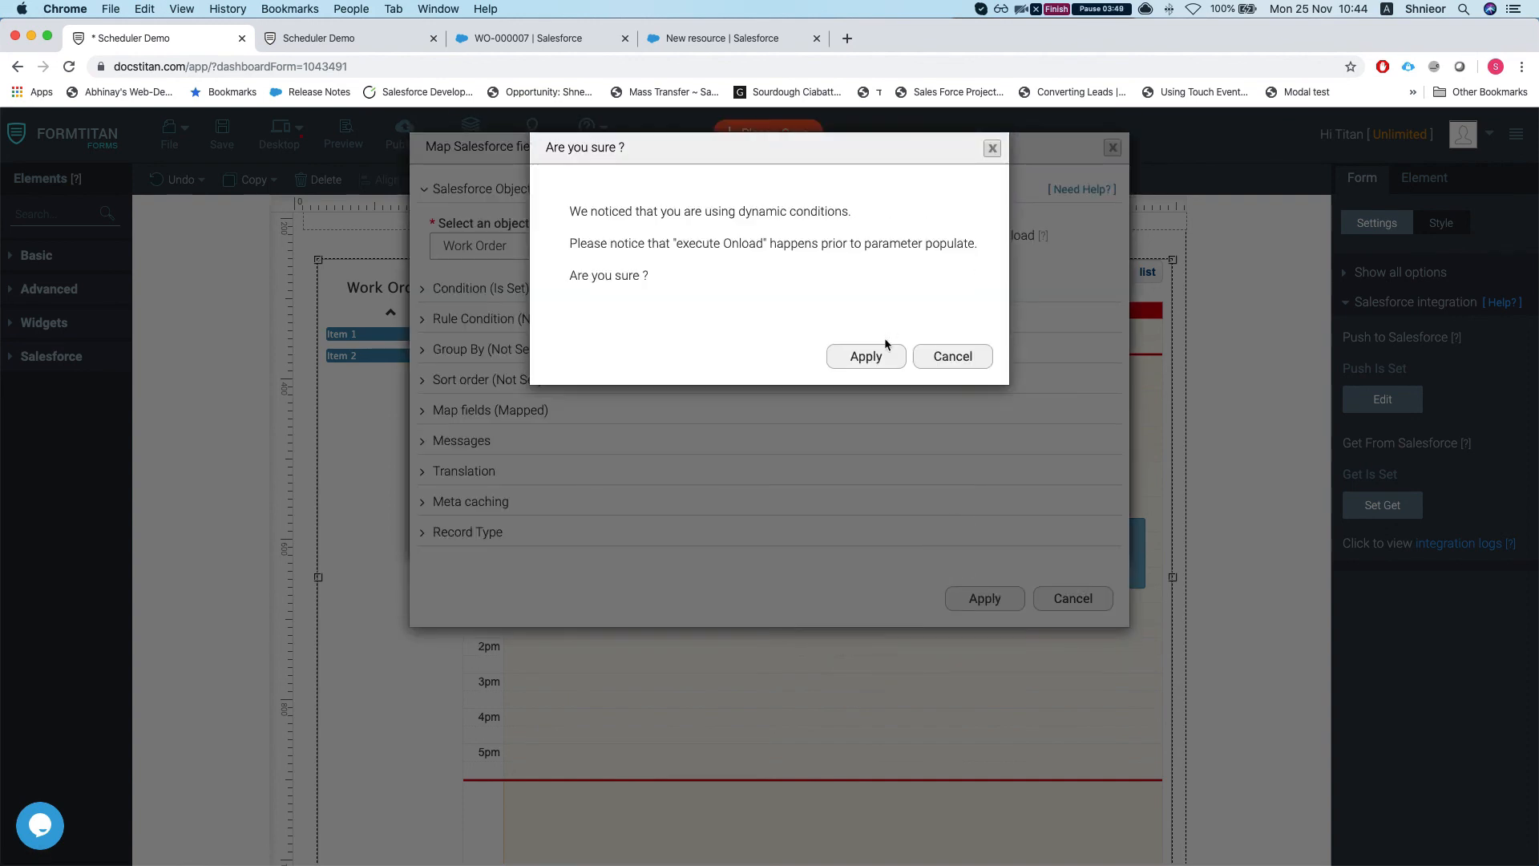
click(882, 340)
click(972, 527)
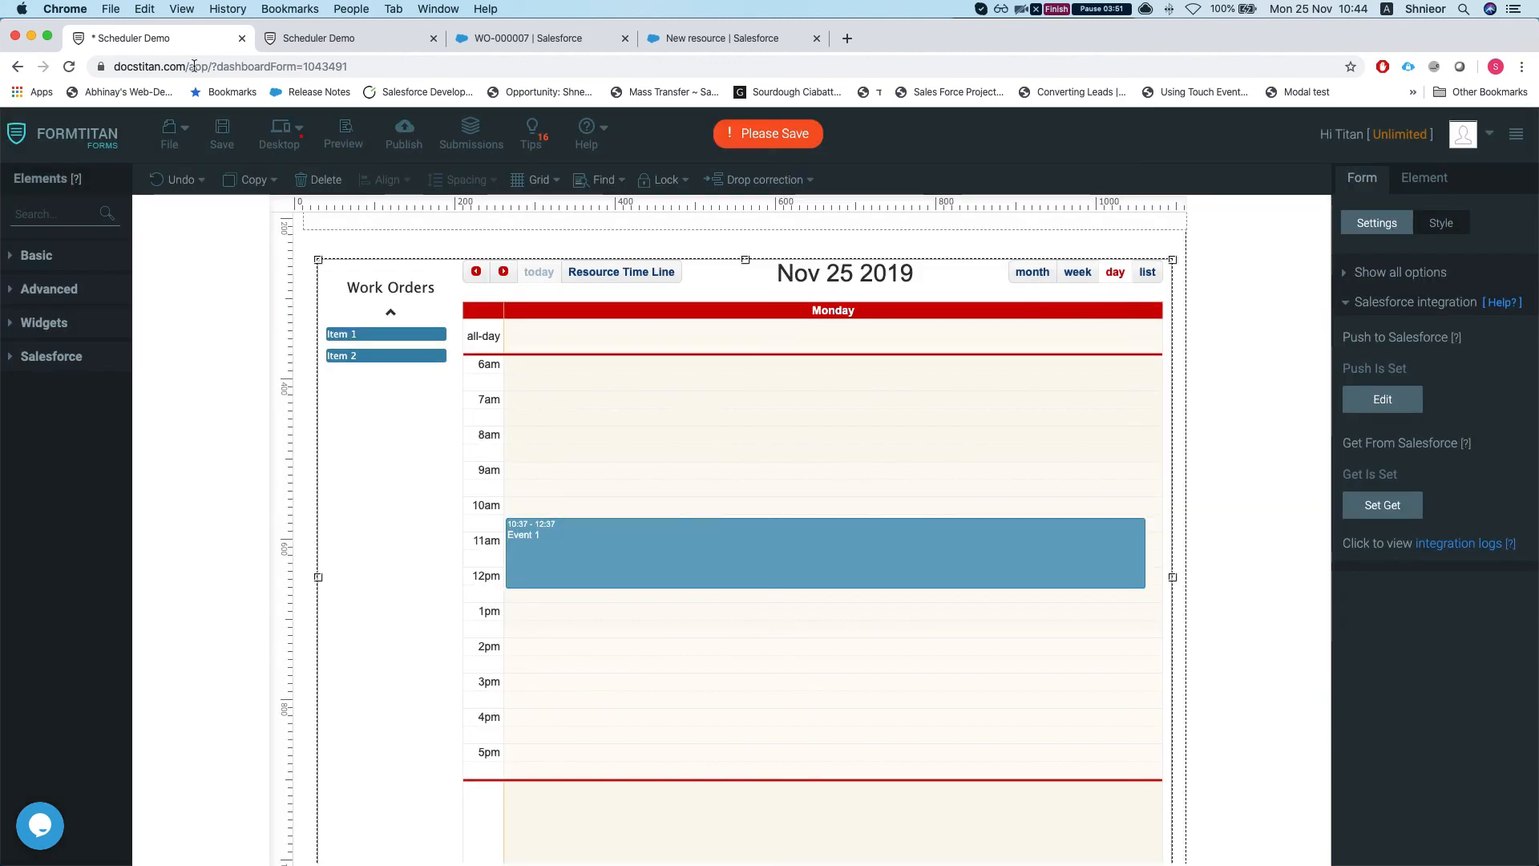
click(222, 137)
Step: Reload the live scheduler, drag United Oil Plant Standby Generators onto Little Donkey at 8:00, and refresh to confirm
click(300, 41)
click(256, 66)
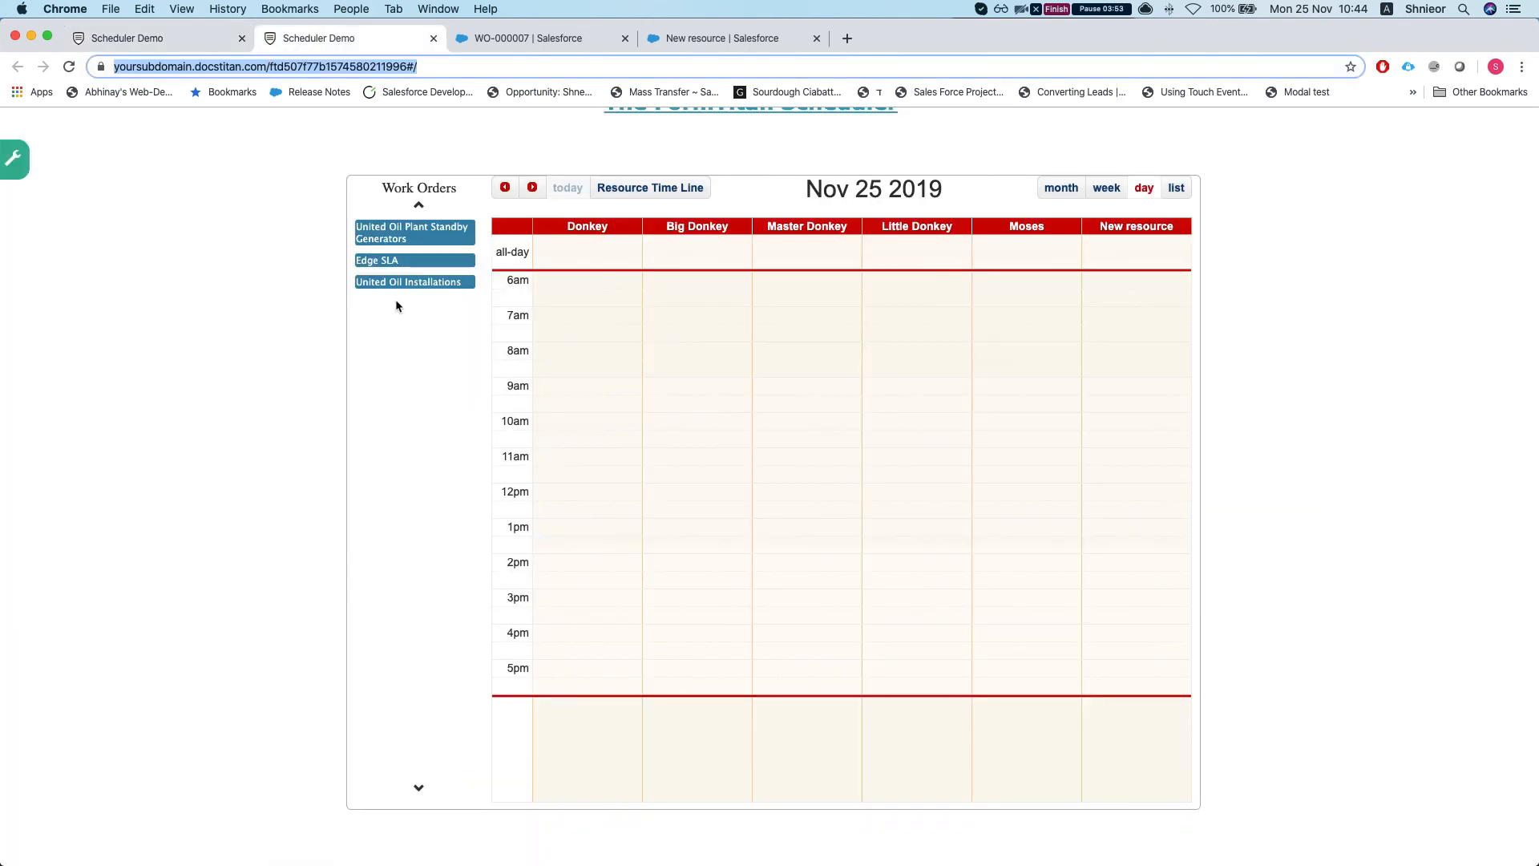
key(Return)
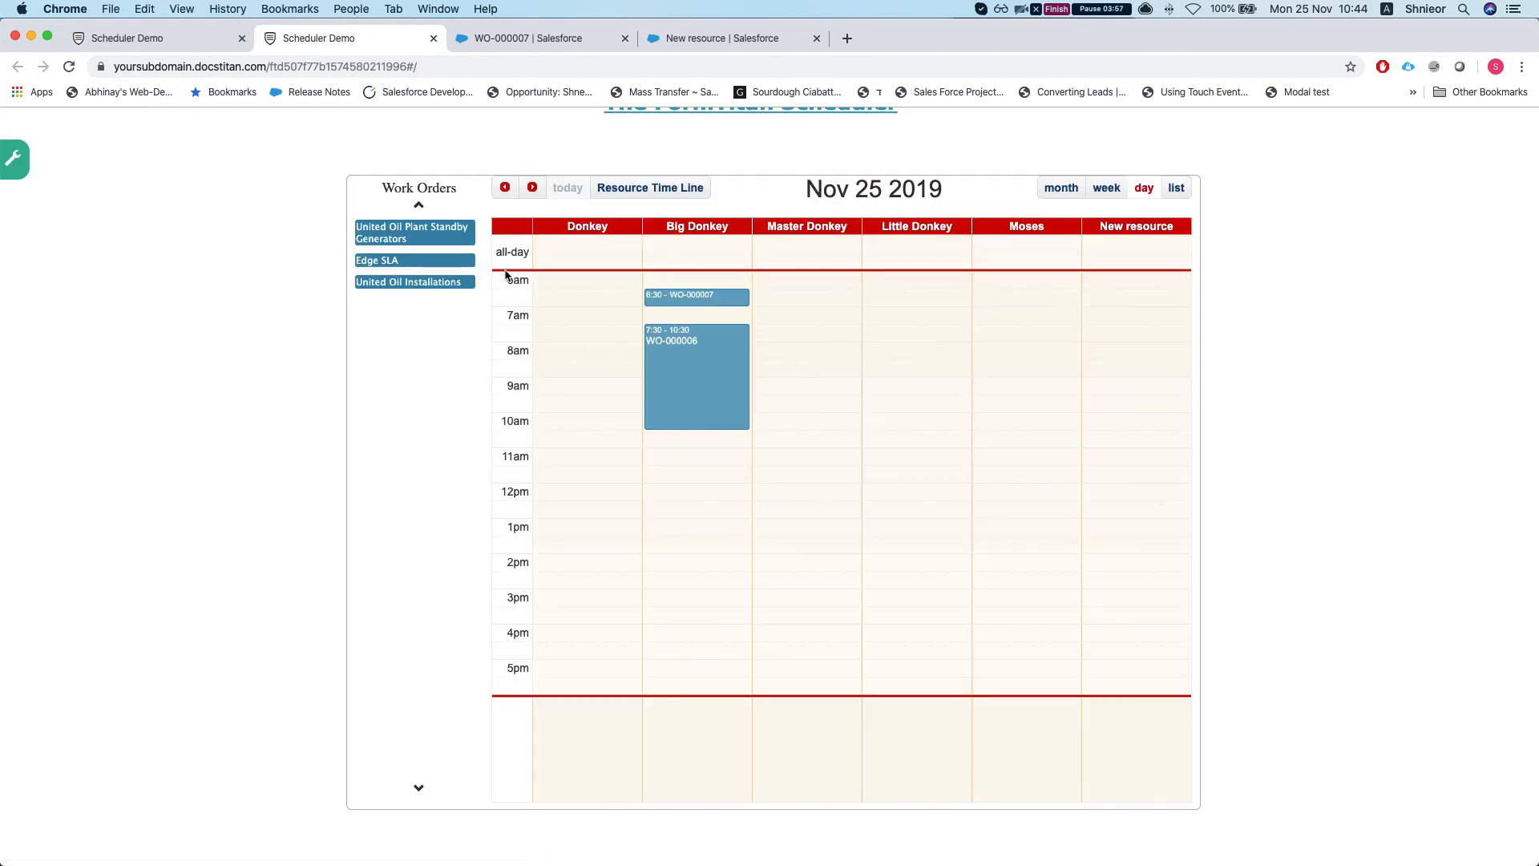
drag(433, 239, 917, 413)
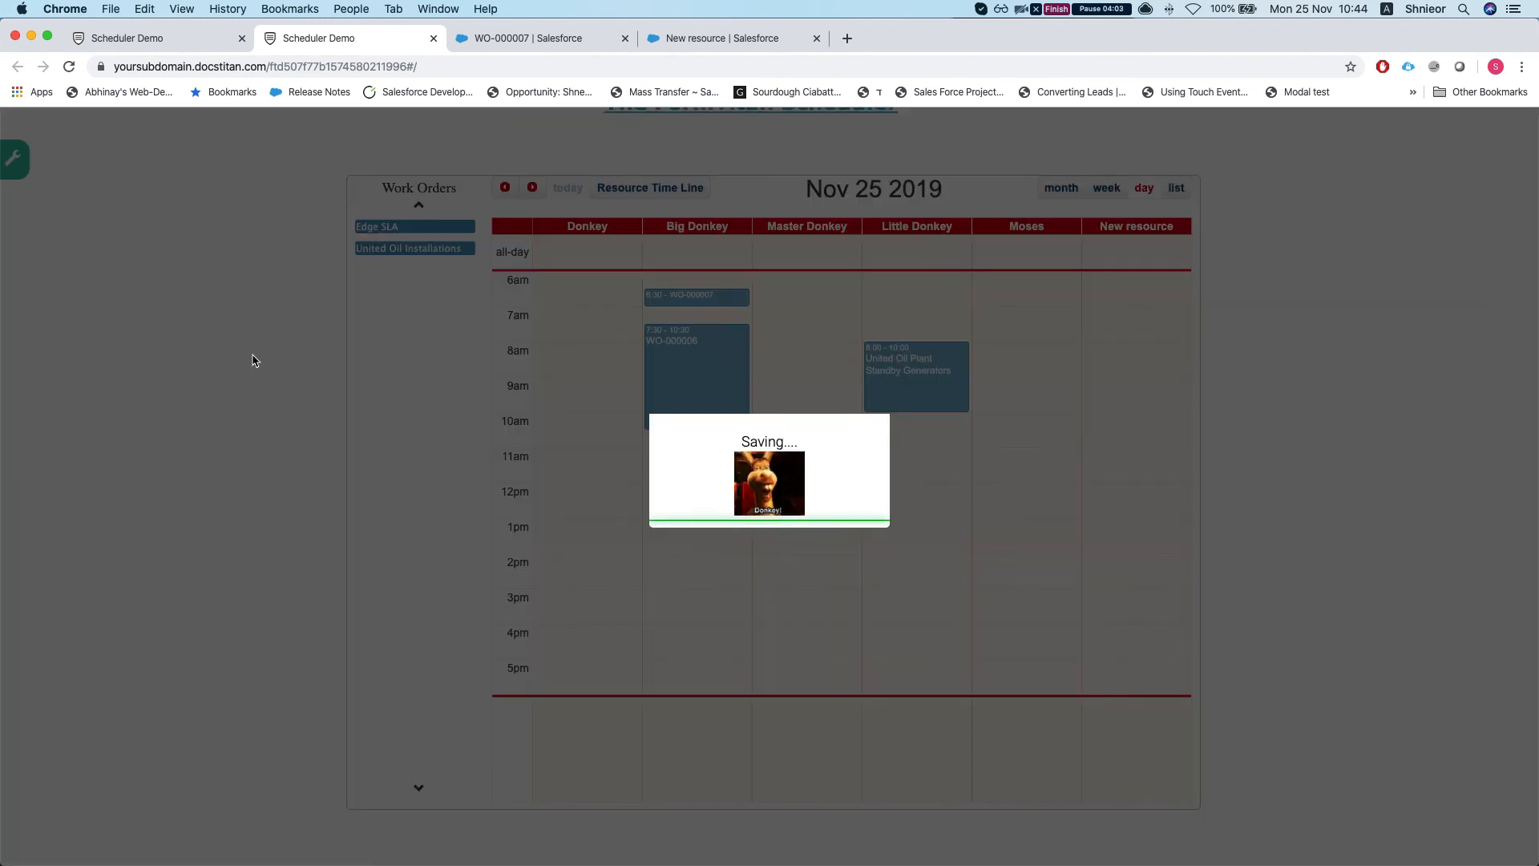
key(super+r)
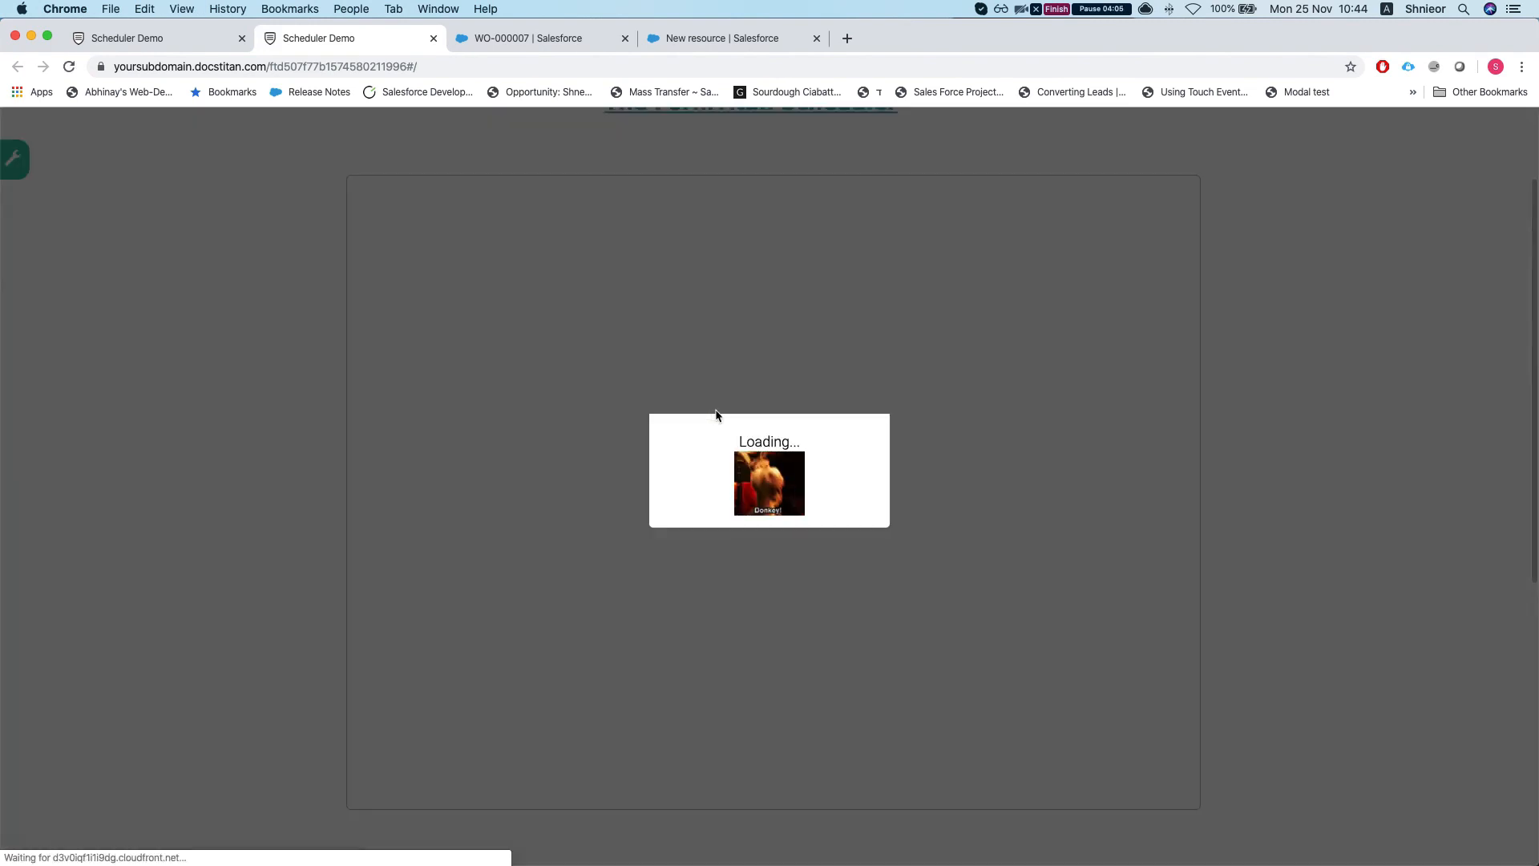